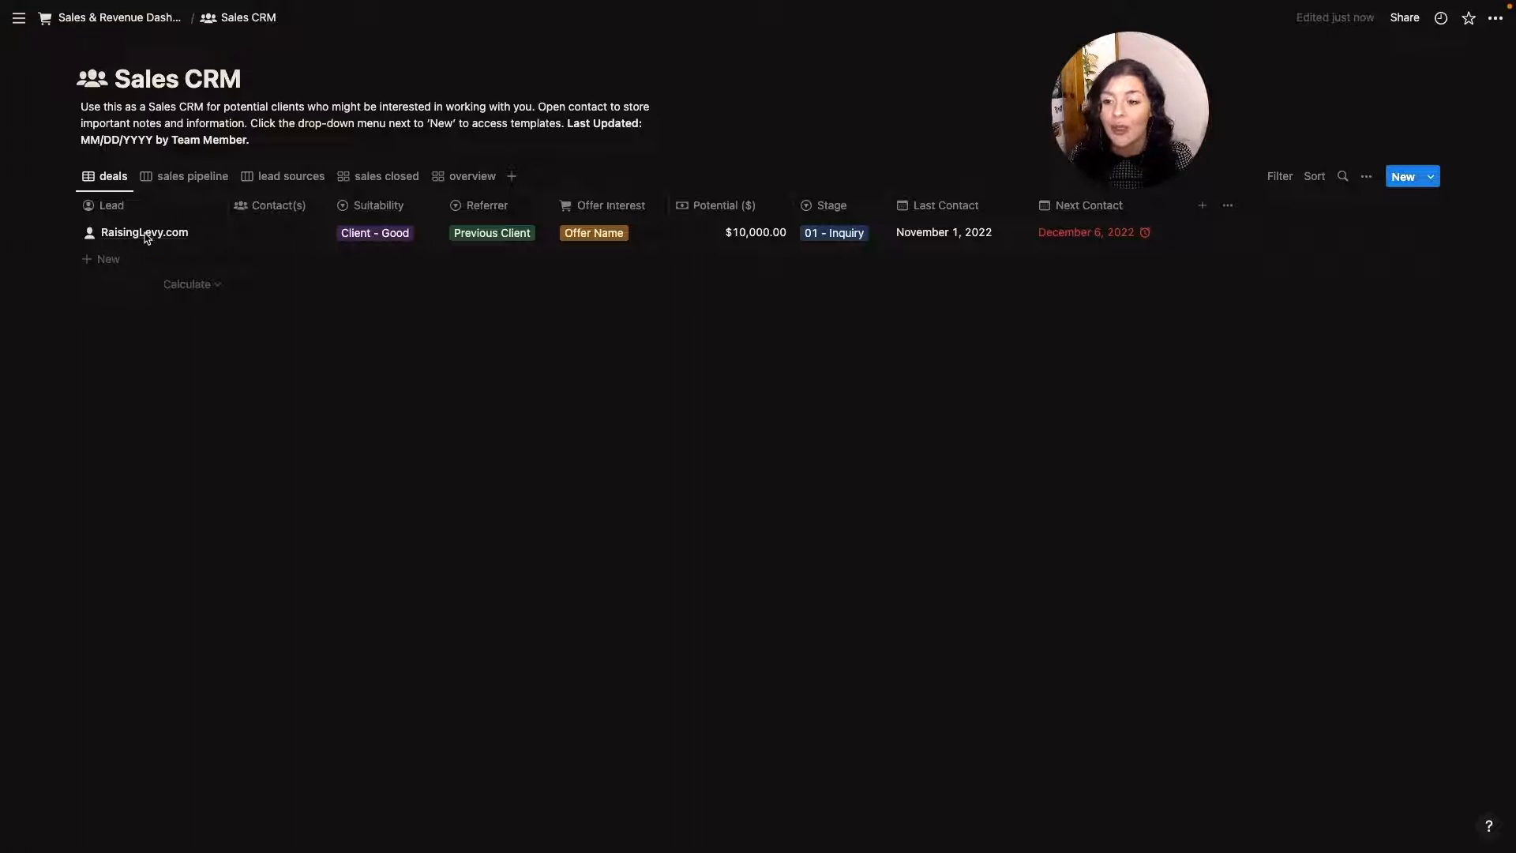
# Inspect the Lead and Contact(s) fields of the RaisingLevy.com row in the deals table
pyautogui.click(145, 232)
pyautogui.click(305, 230)
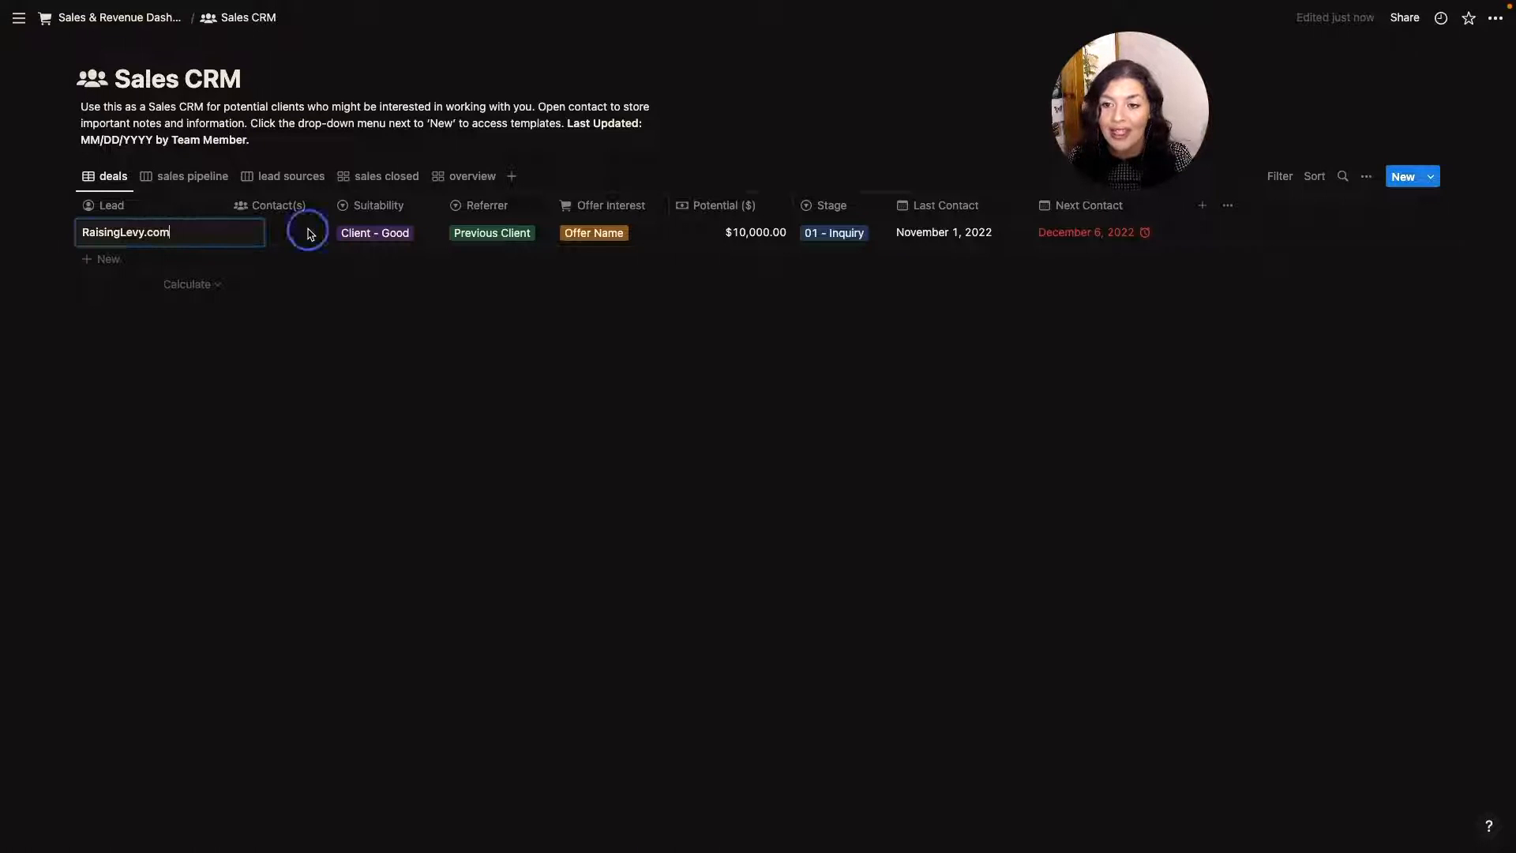
pyautogui.click(294, 236)
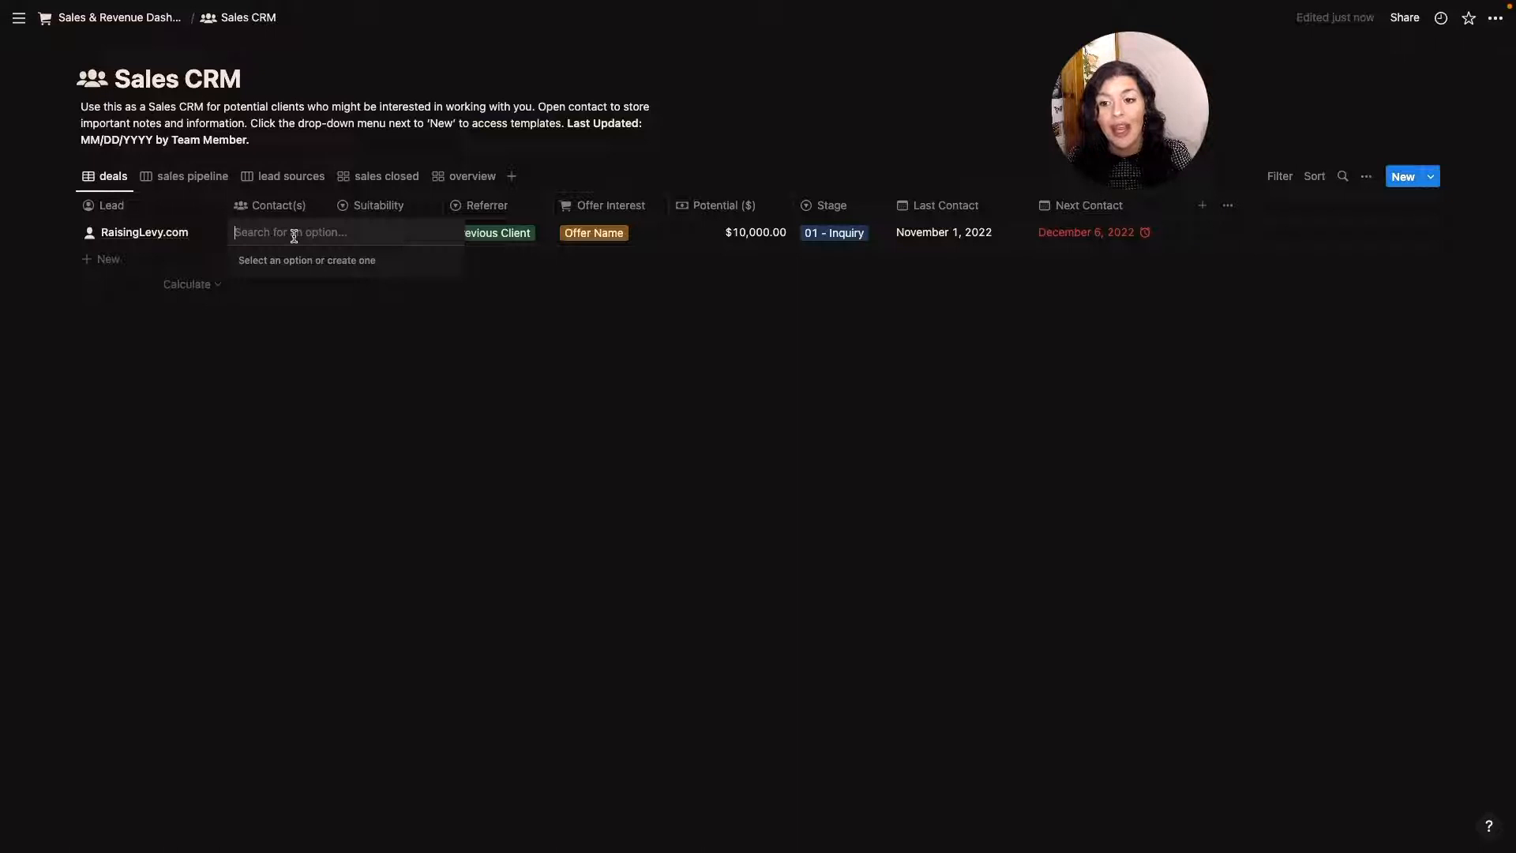
pyautogui.click(335, 331)
# Review the selectable options for Suitability, Referrer and Offer Interest on the RaisingLevy.com deal
pyautogui.click(402, 234)
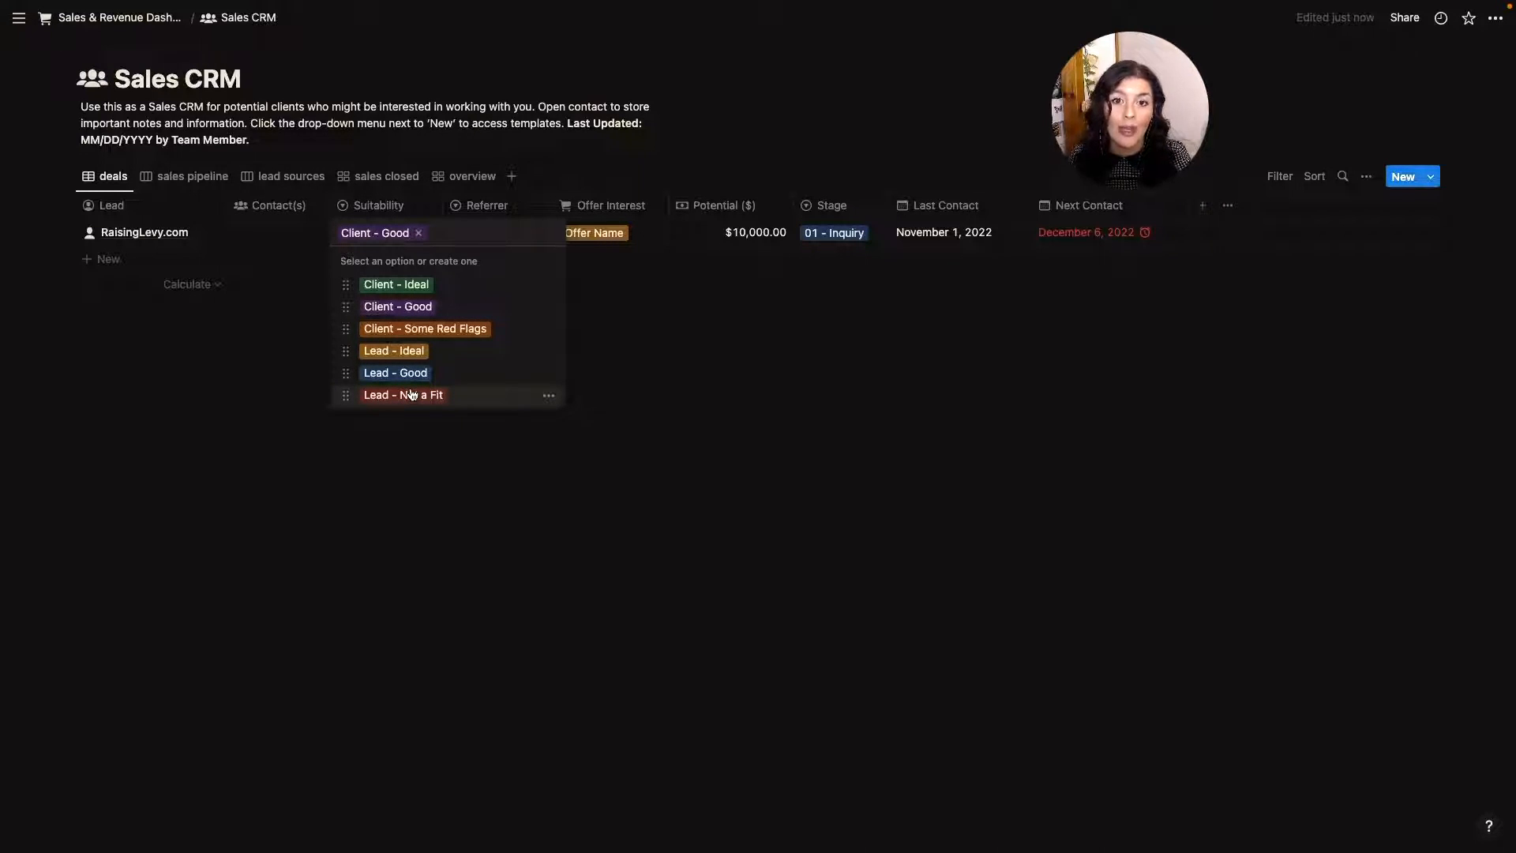
pyautogui.press('Escape')
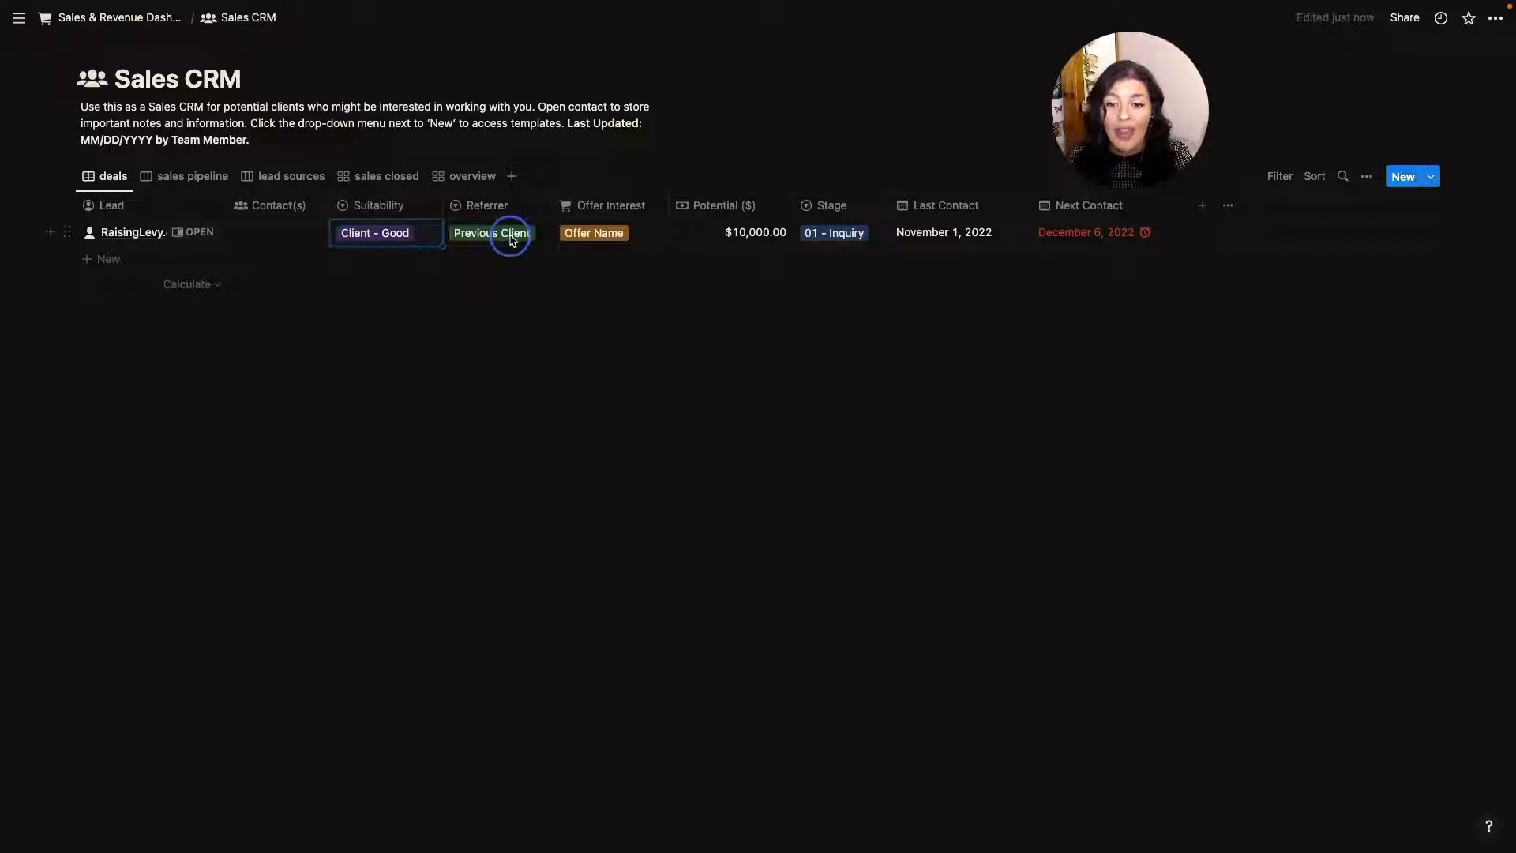
pyautogui.click(511, 237)
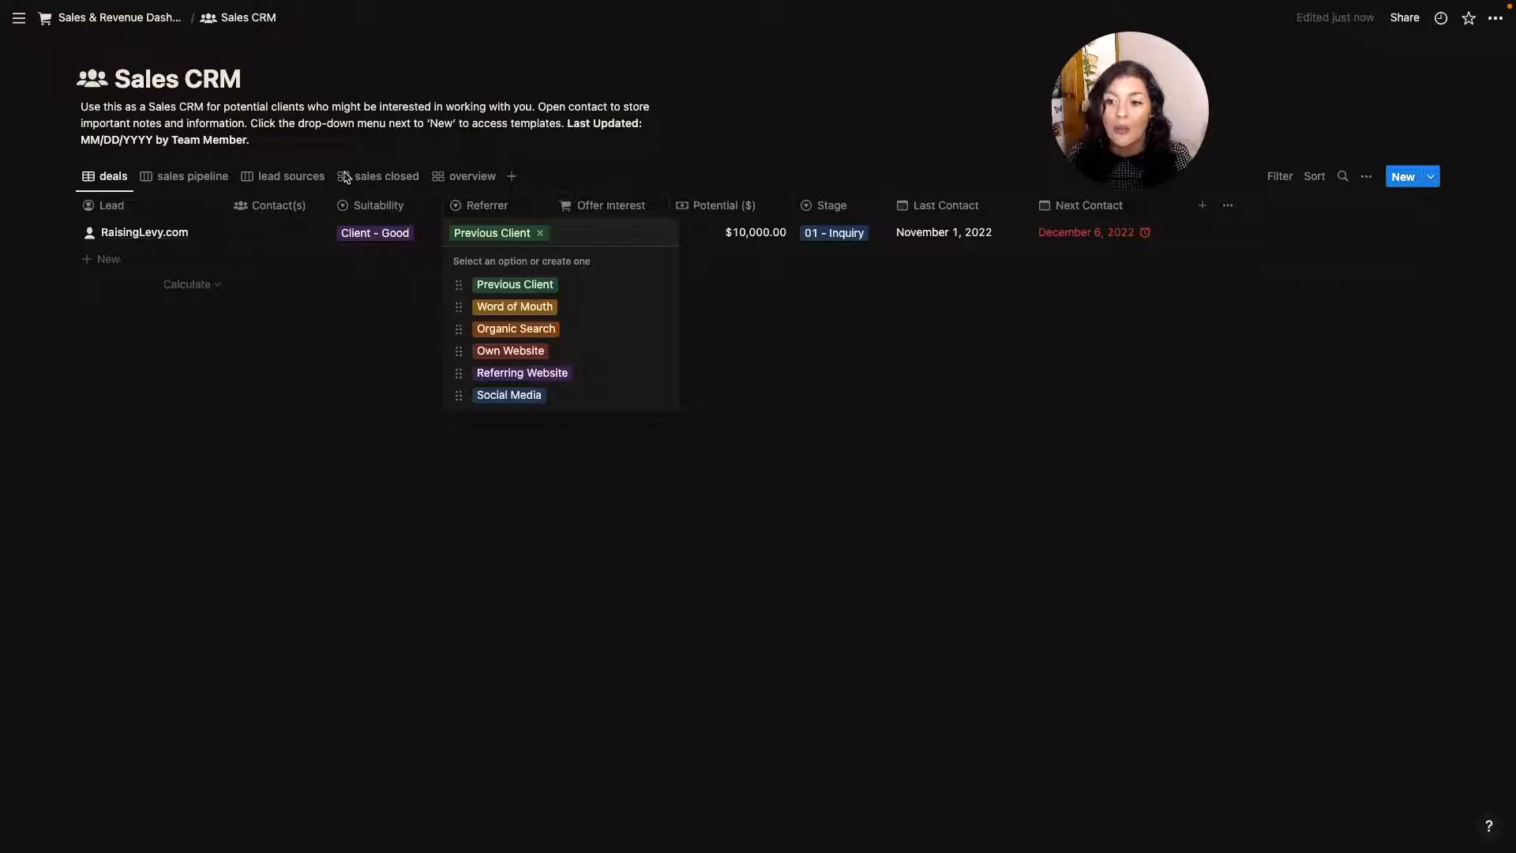
pyautogui.click(622, 234)
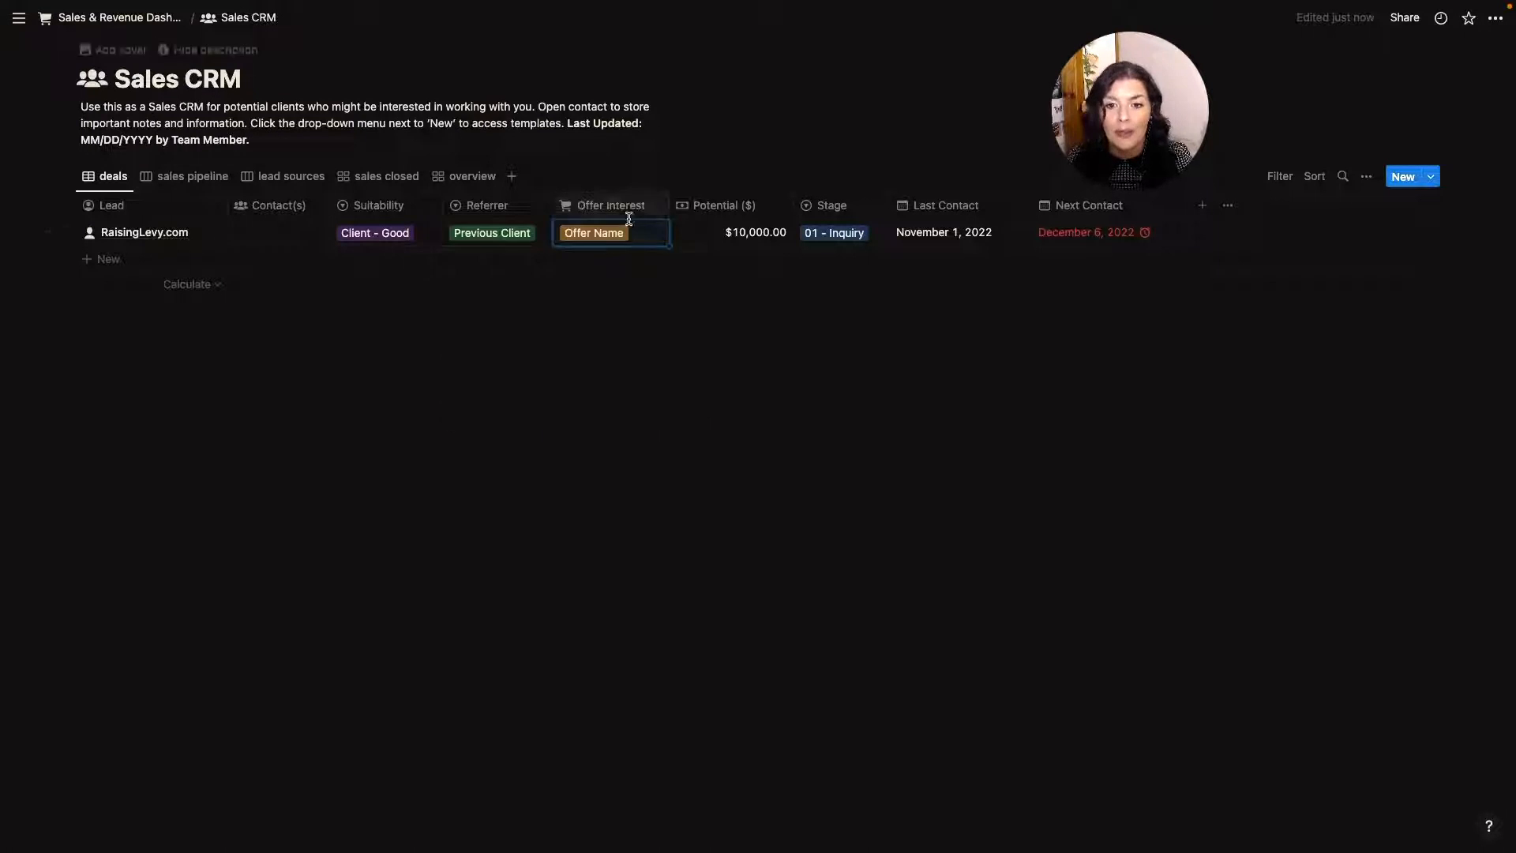
pyautogui.click(621, 236)
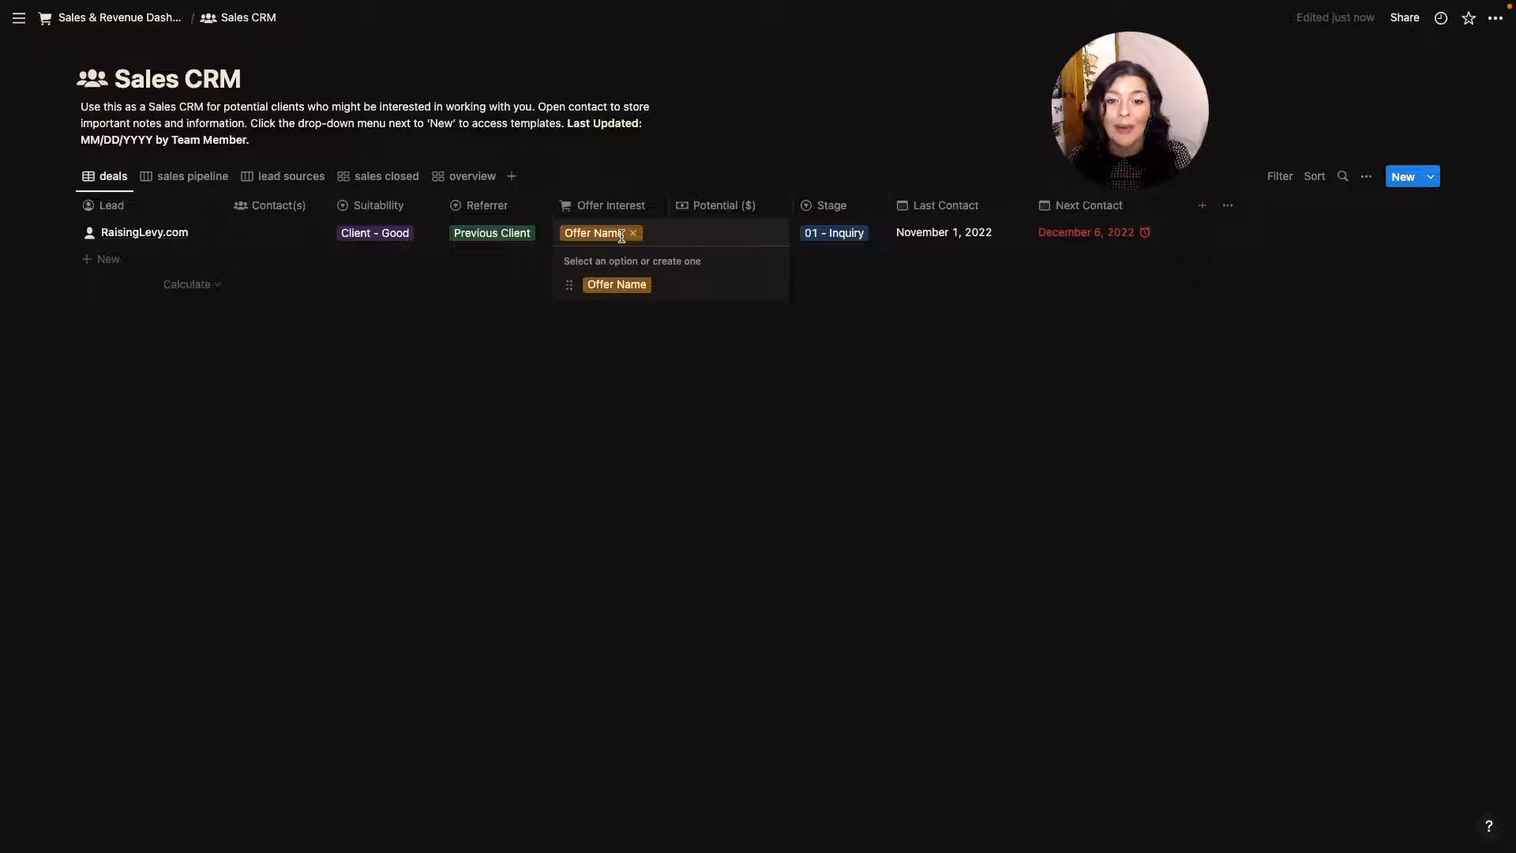
pyautogui.press('Escape')
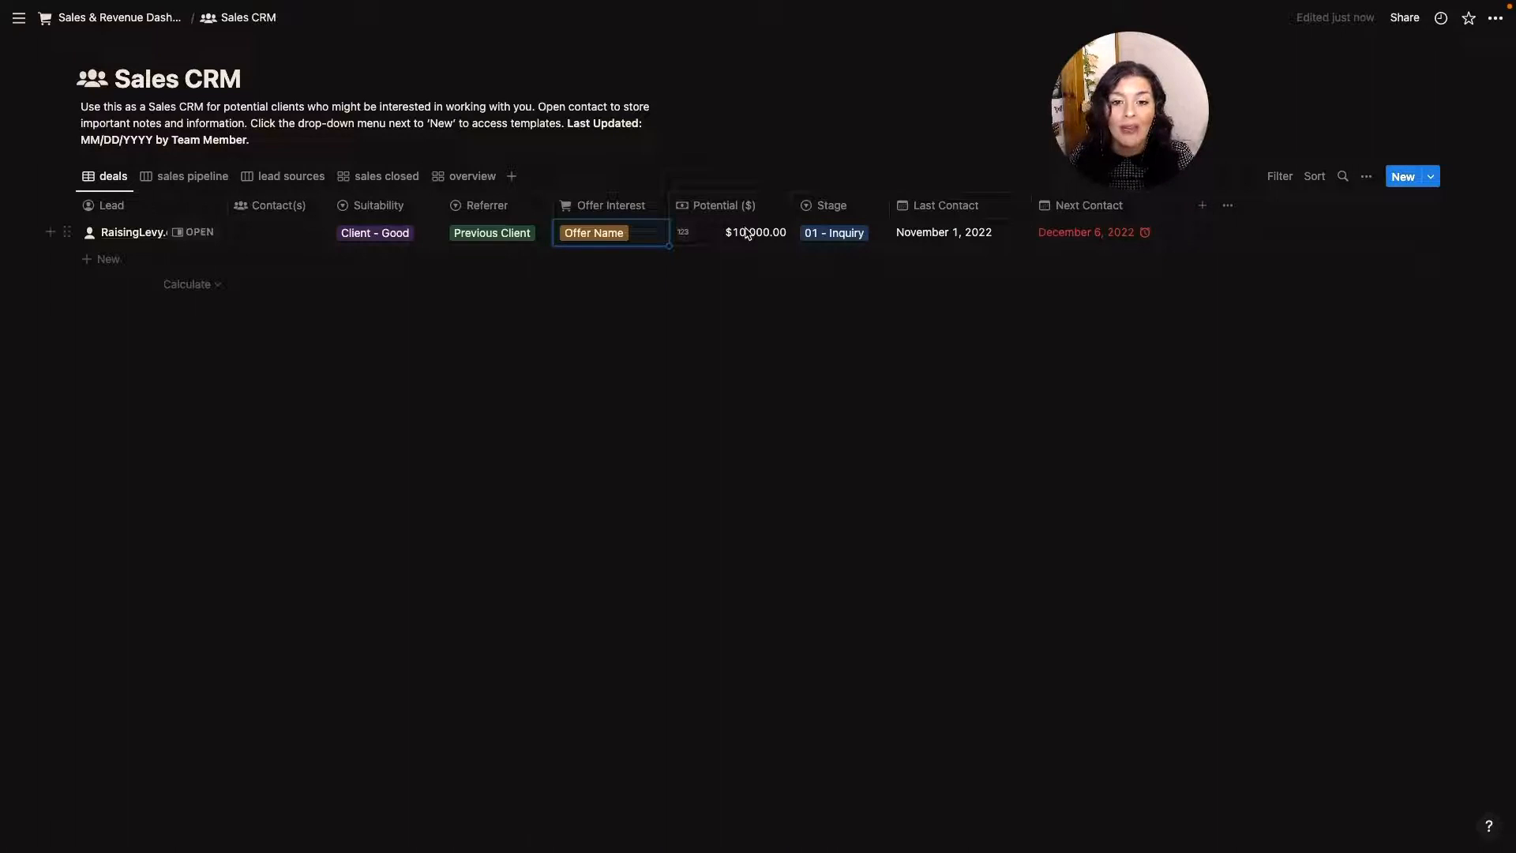
# Check which number formats are available for the Potential ($) property, leaving the format as is
pyautogui.click(754, 207)
pyautogui.click(725, 288)
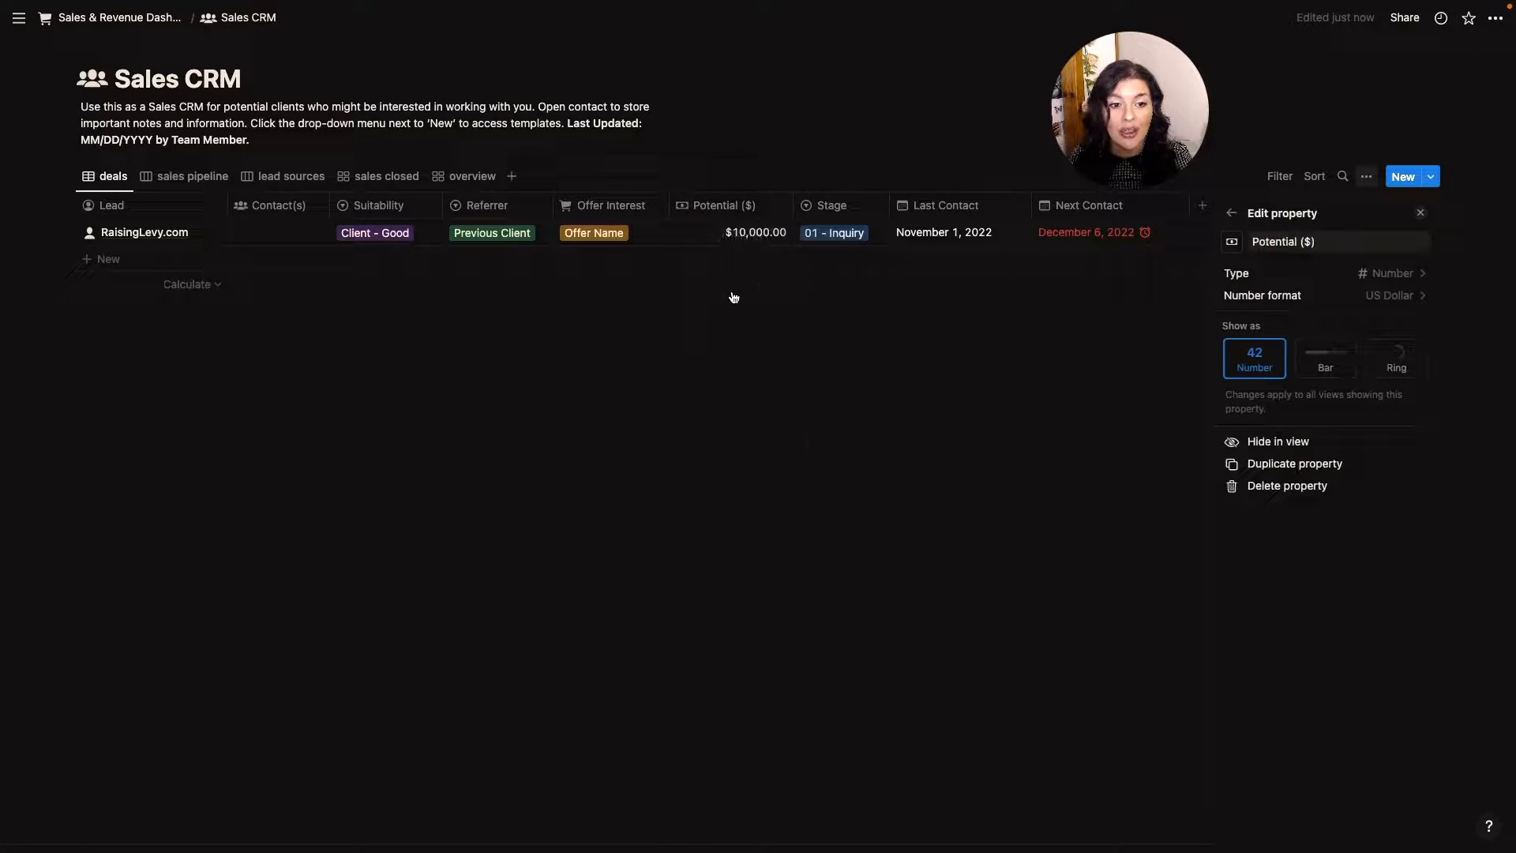
pyautogui.click(1388, 295)
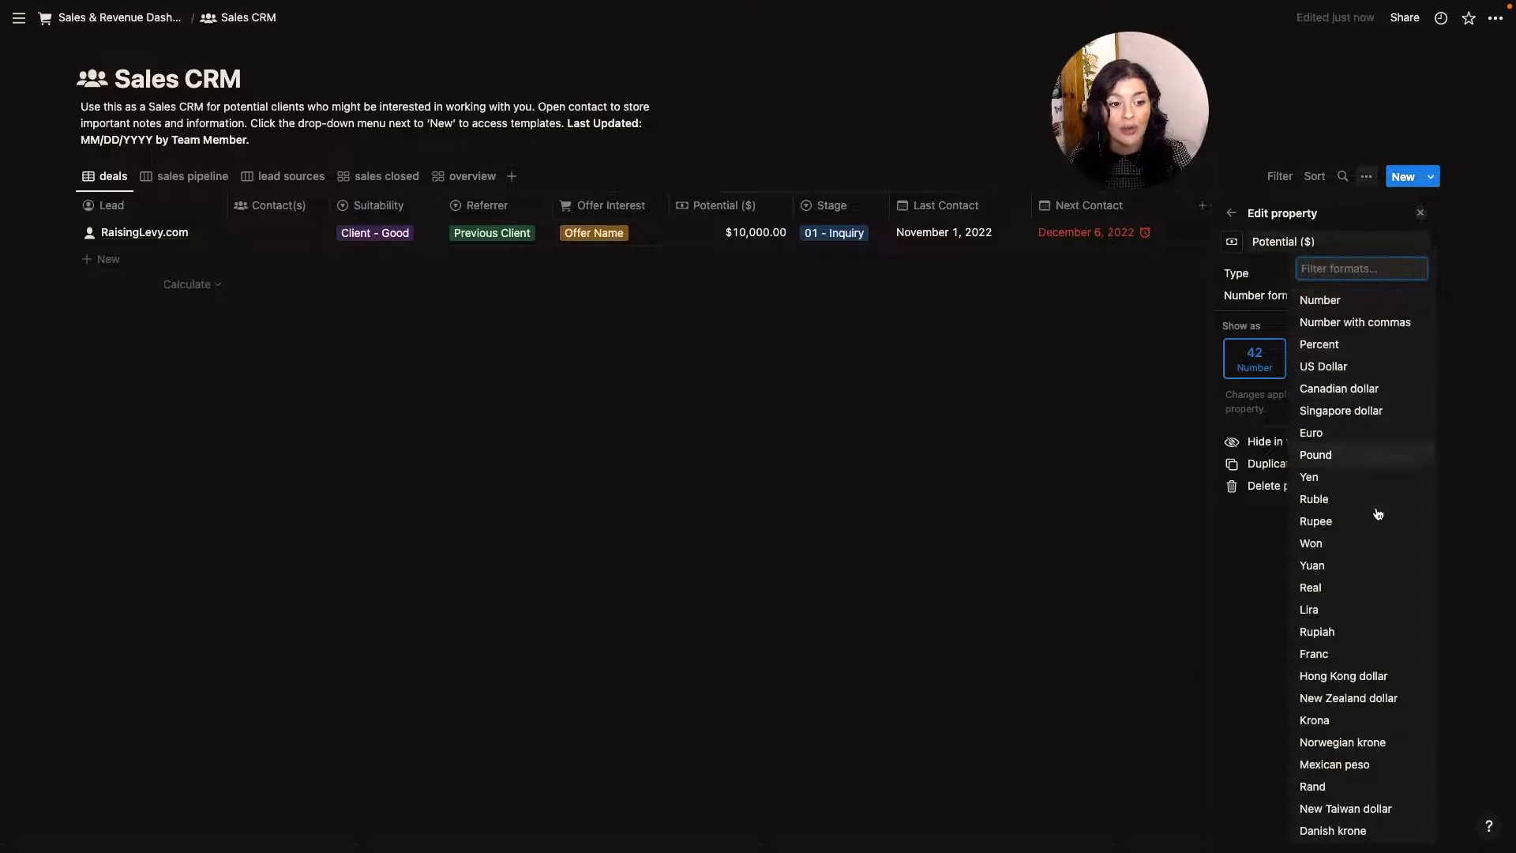
pyautogui.click(1098, 449)
# Examine the deal's Stage options, its Last Contact and Next Contact dates, and the reminder choices for Next Contact
pyautogui.click(863, 235)
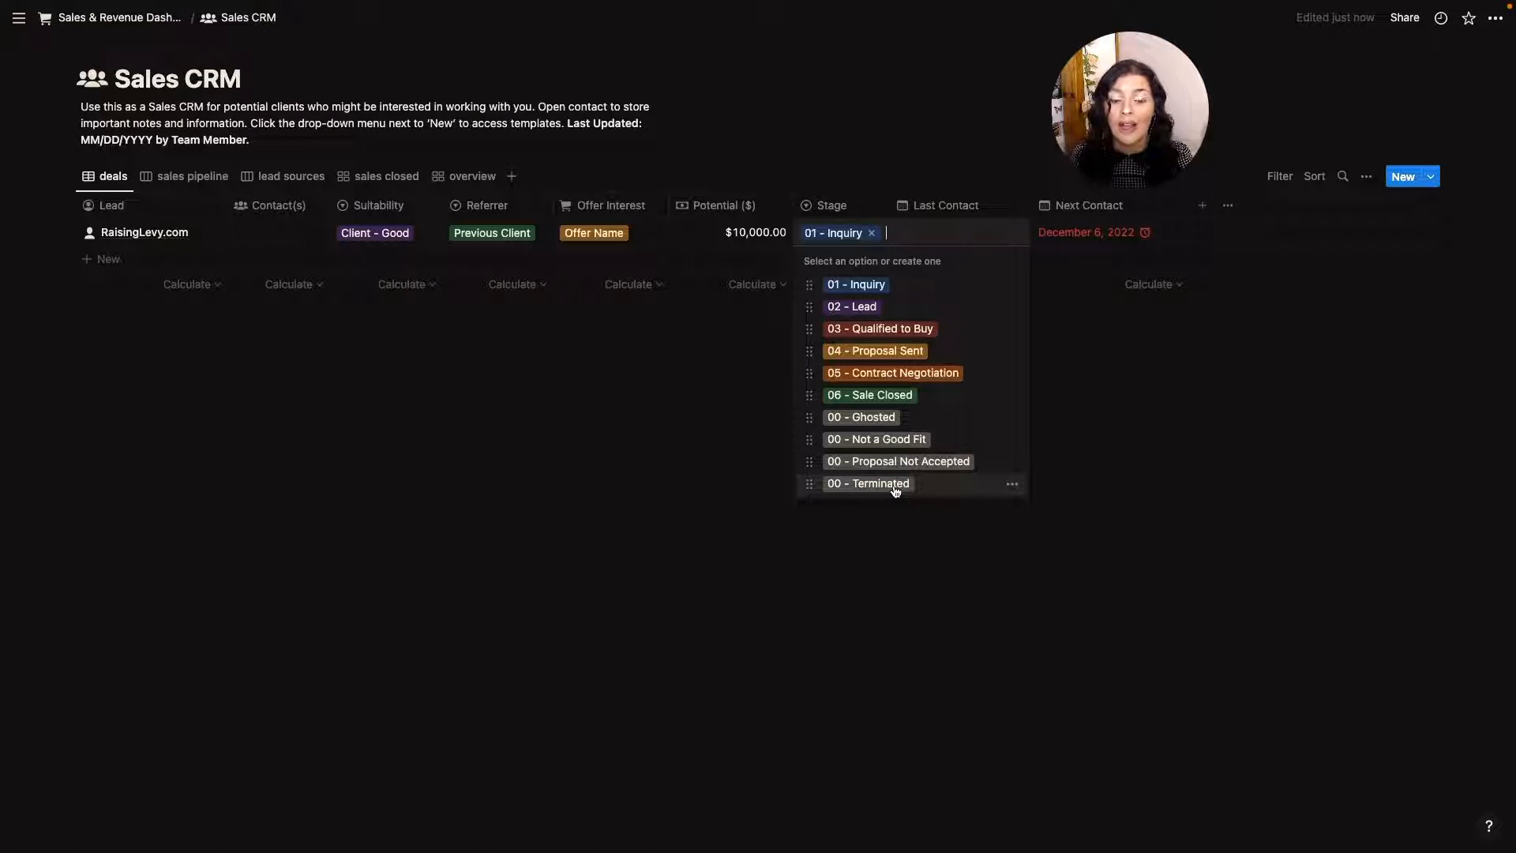
pyautogui.click(970, 234)
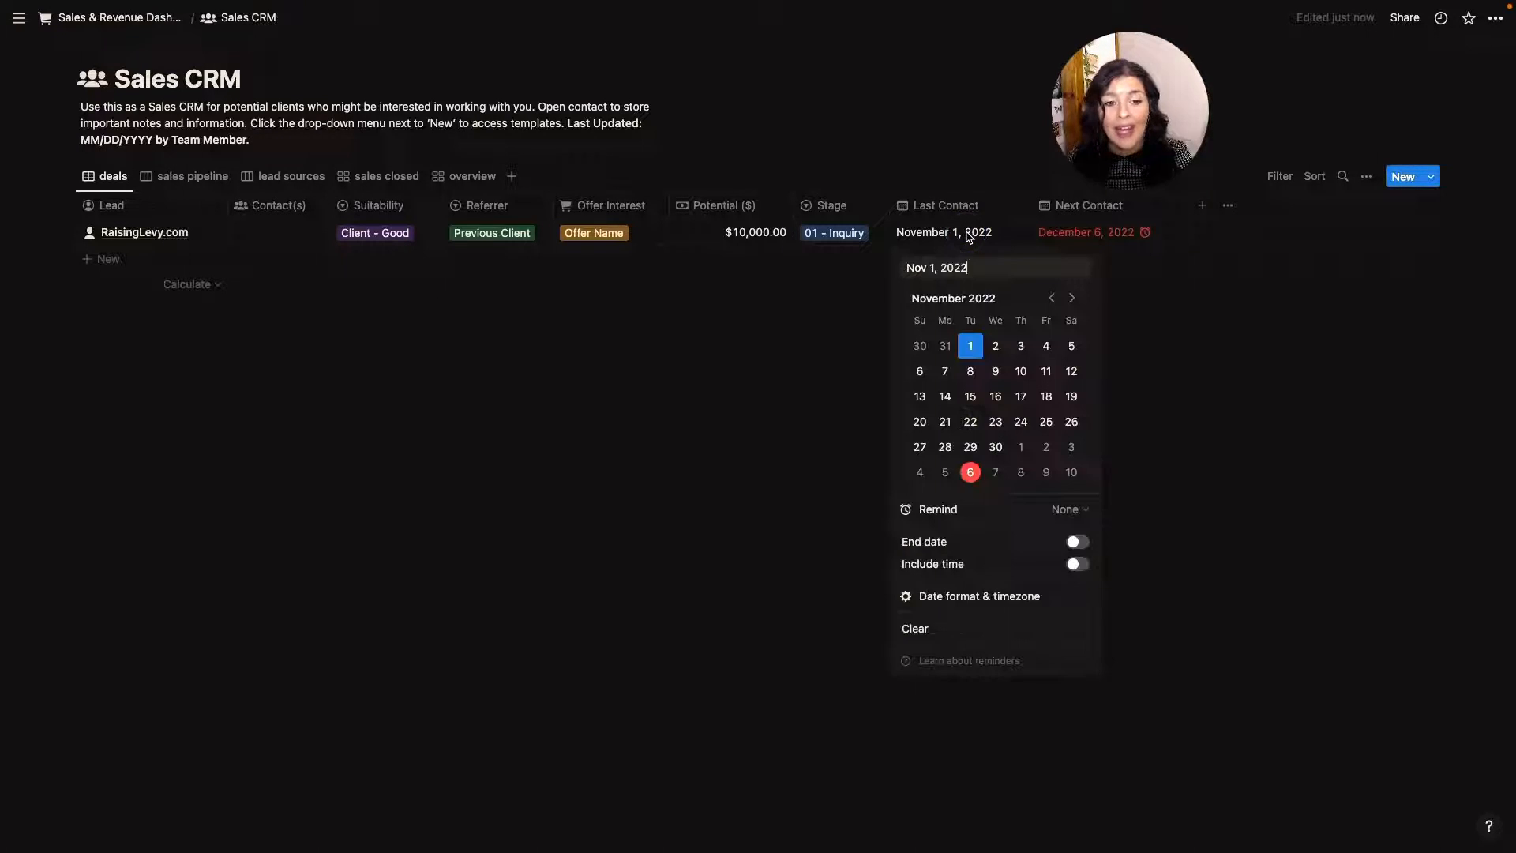
pyautogui.click(1155, 237)
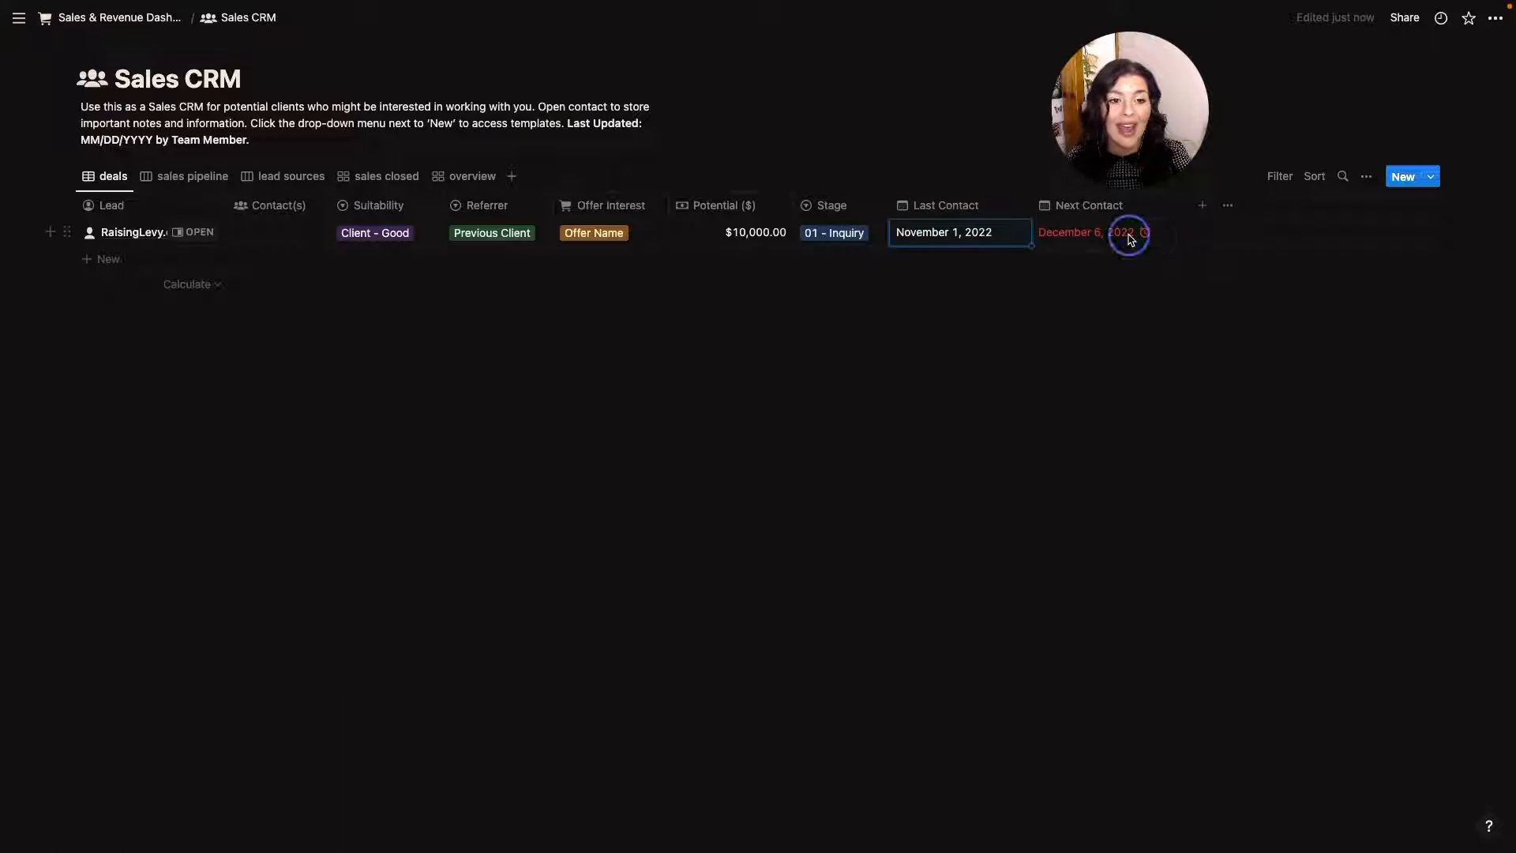
pyautogui.click(1130, 235)
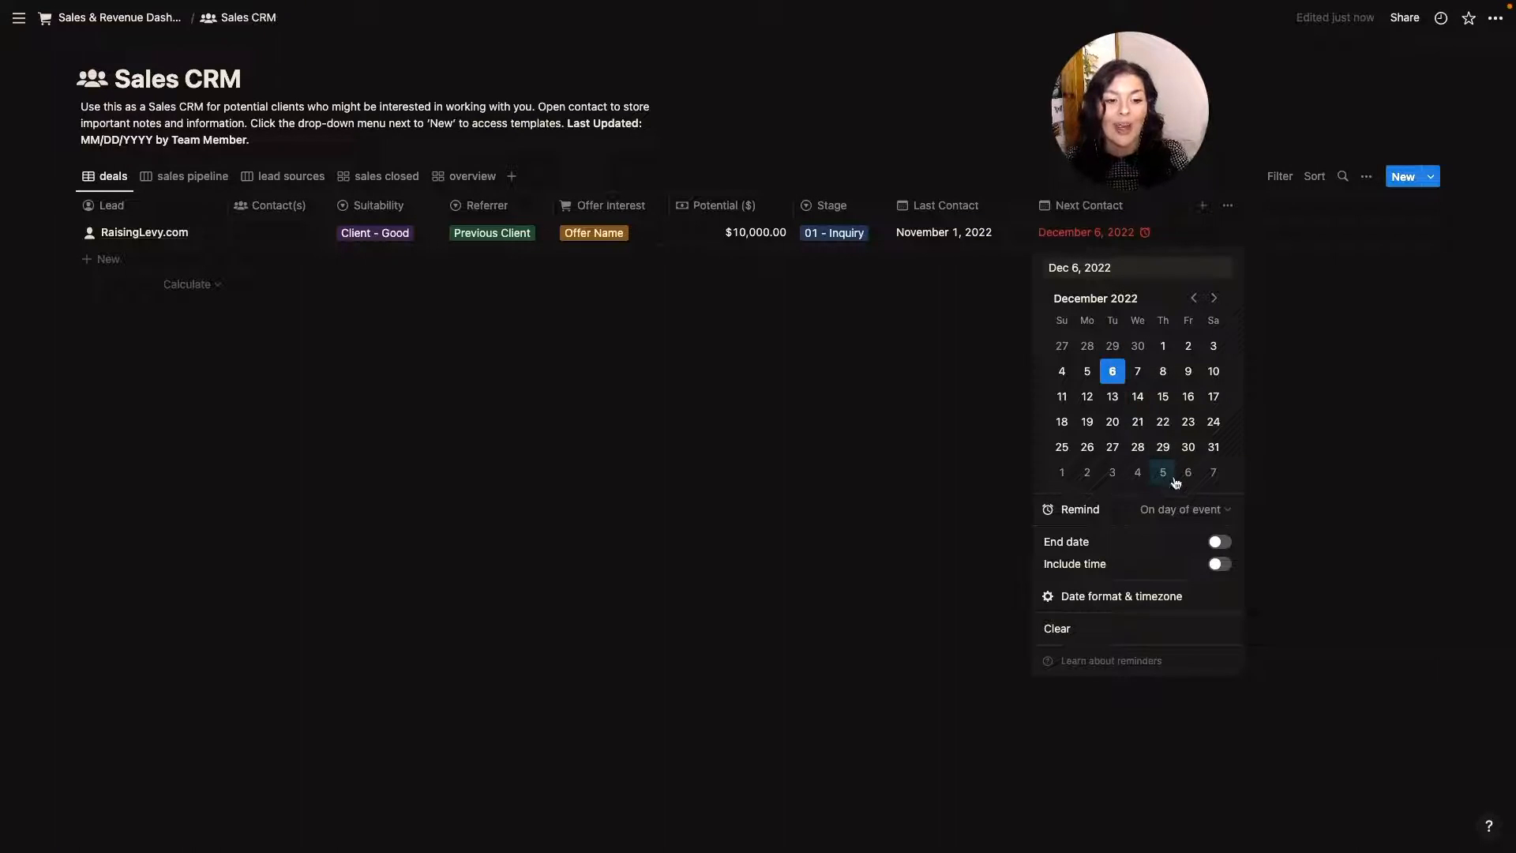
pyautogui.click(1220, 513)
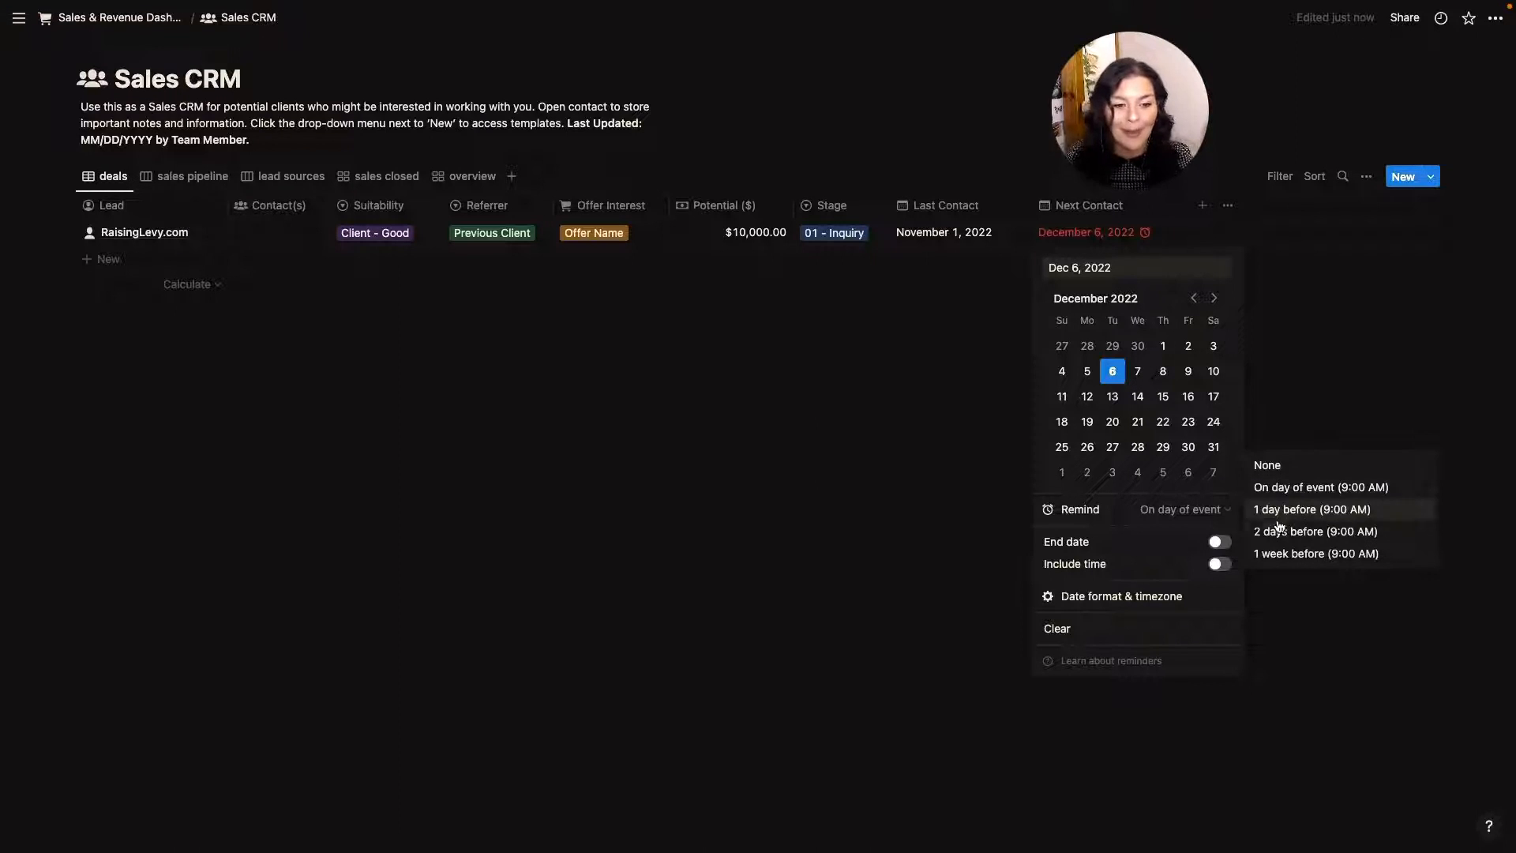
pyautogui.click(925, 528)
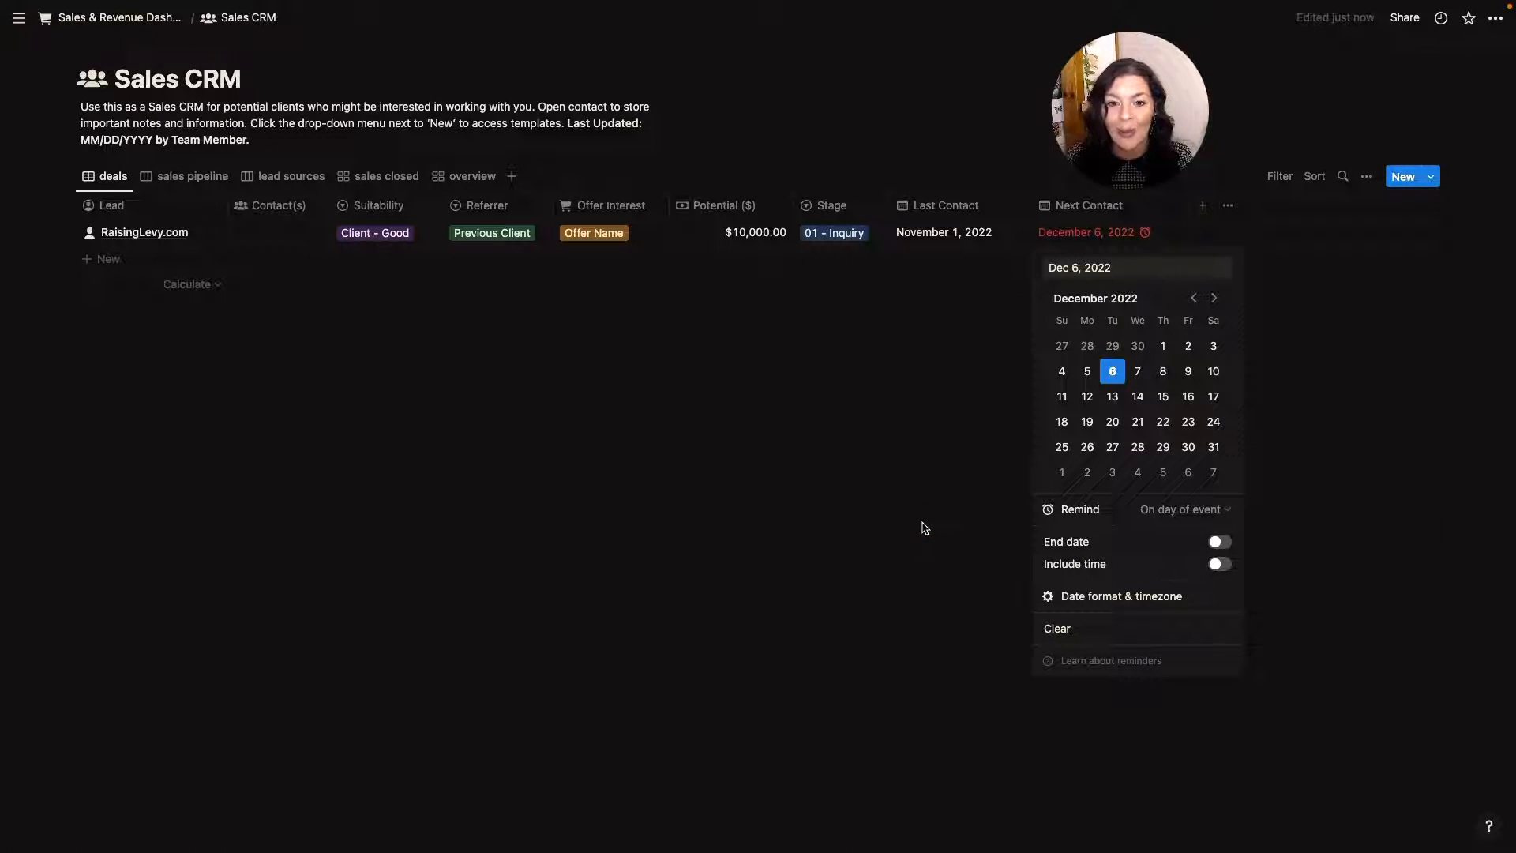
pyautogui.click(925, 527)
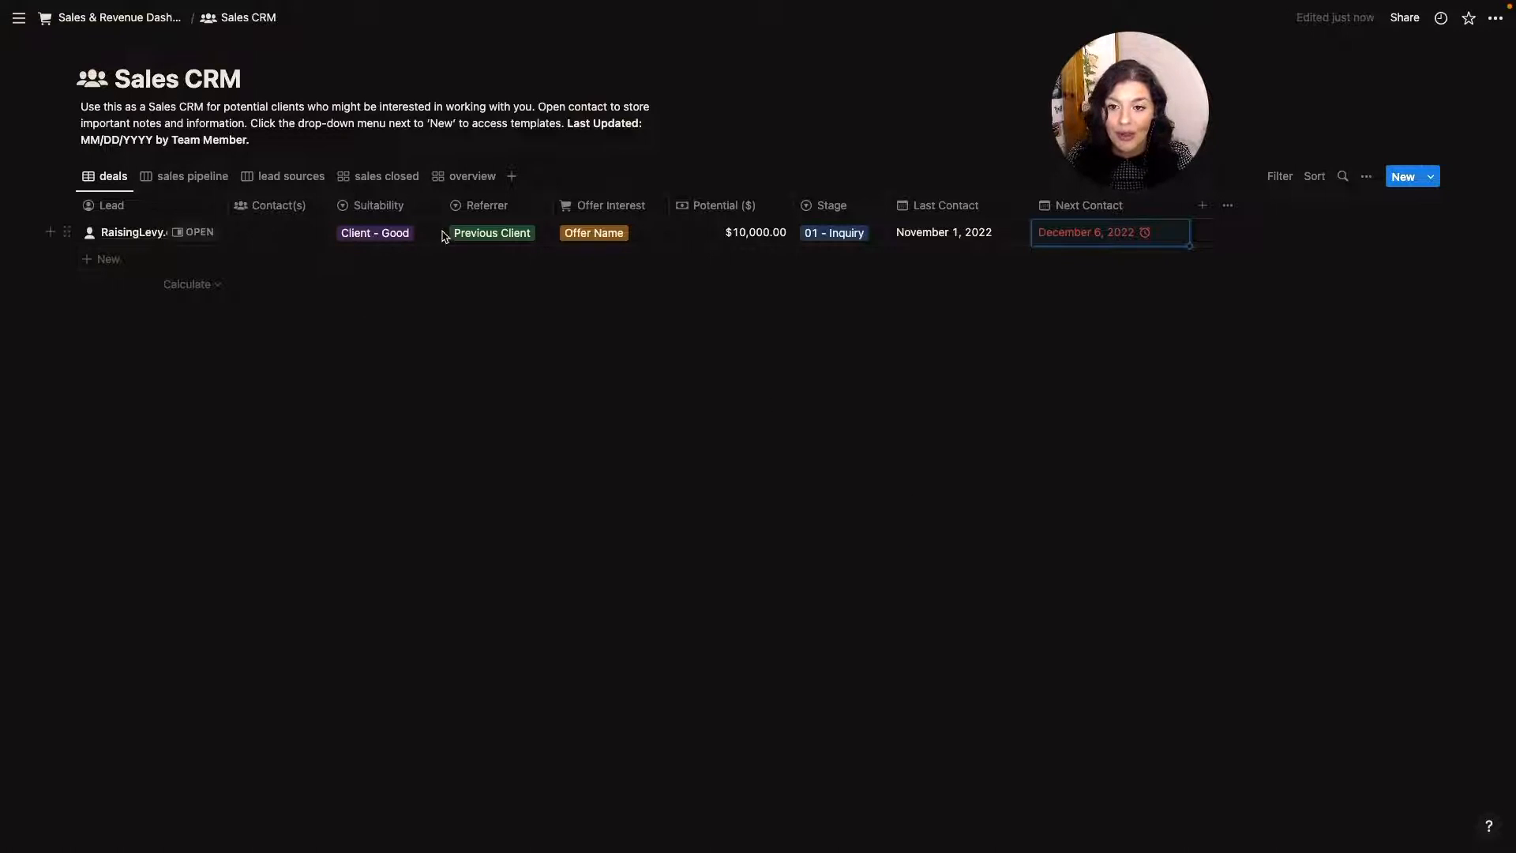
# View the list of templates available for the Sales CRM database
pyautogui.moveTo(369, 204); pyautogui.dragTo(458, 196)
pyautogui.click(1431, 178)
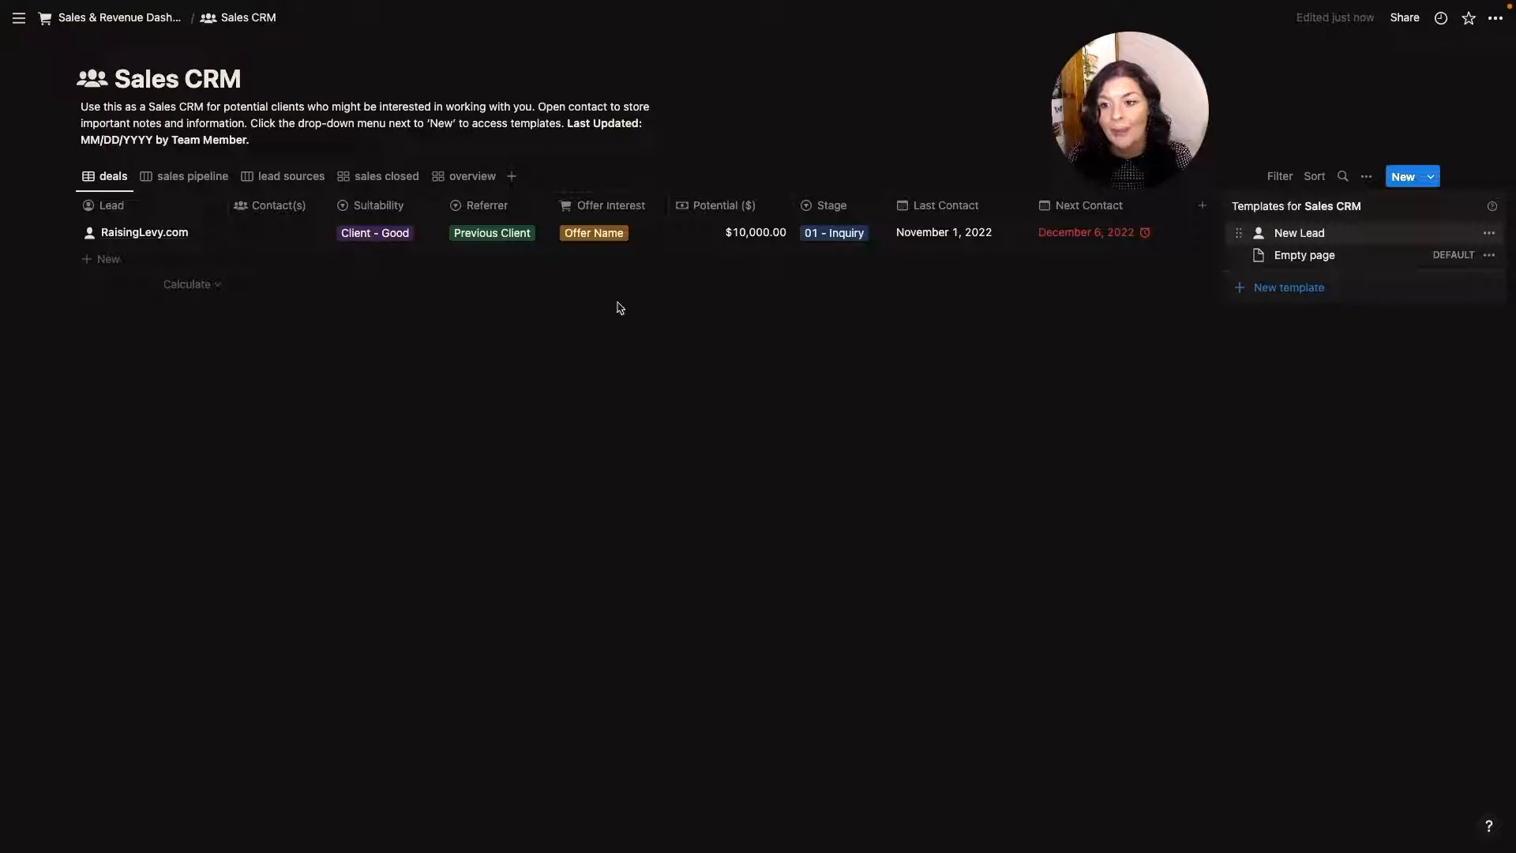
pyautogui.click(209, 253)
# Open the RaisingLevy.com lead as a full page and review its properties, Background Info, Resources and Notes sections
pyautogui.click(199, 233)
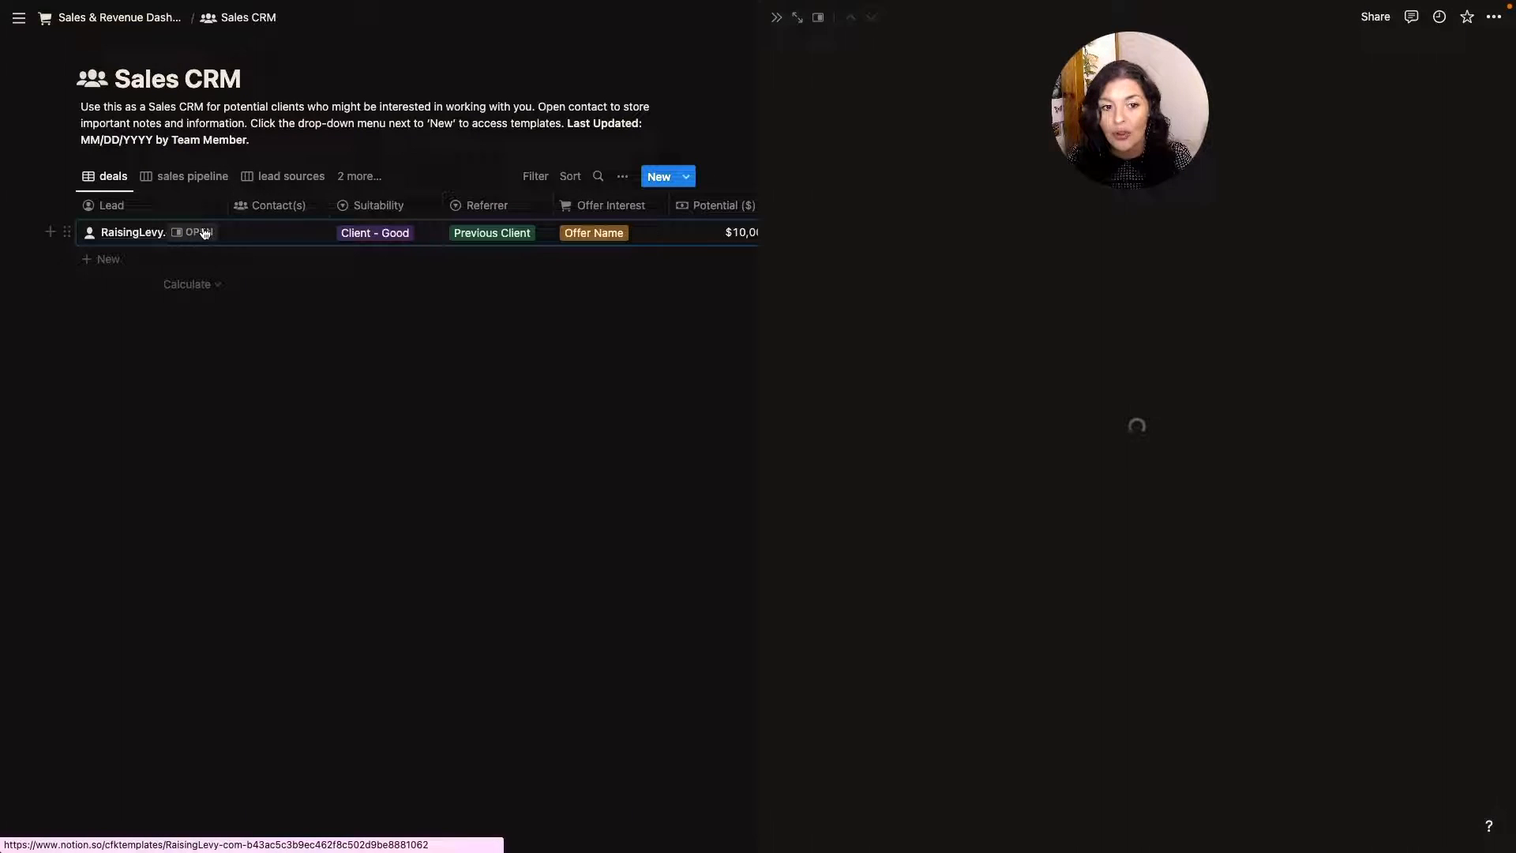
pyautogui.click(799, 18)
pyautogui.scroll(-3, 629, 353)
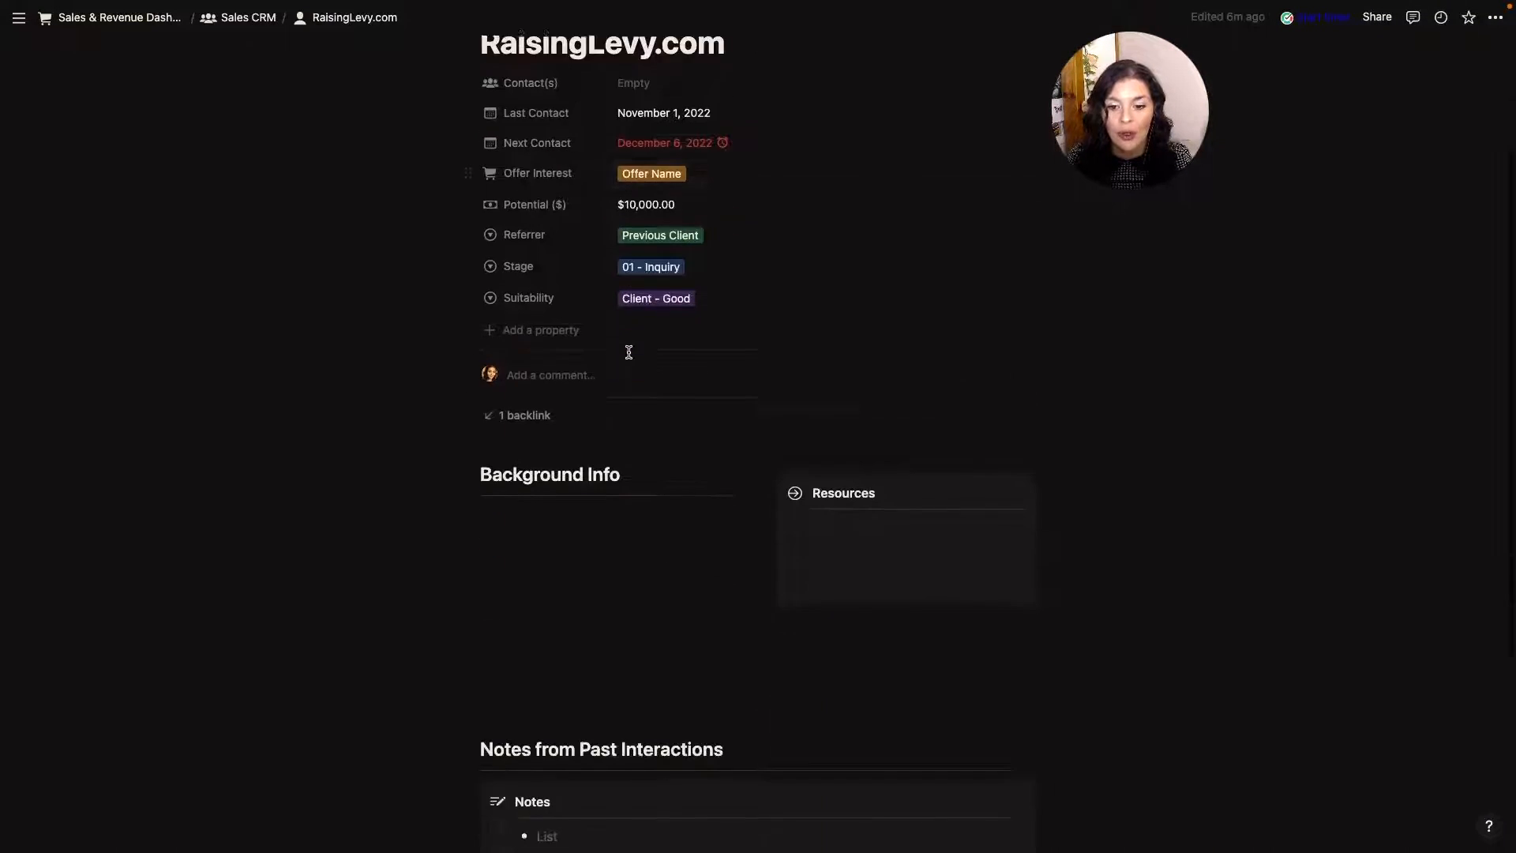
pyautogui.scroll(-2, 629, 352)
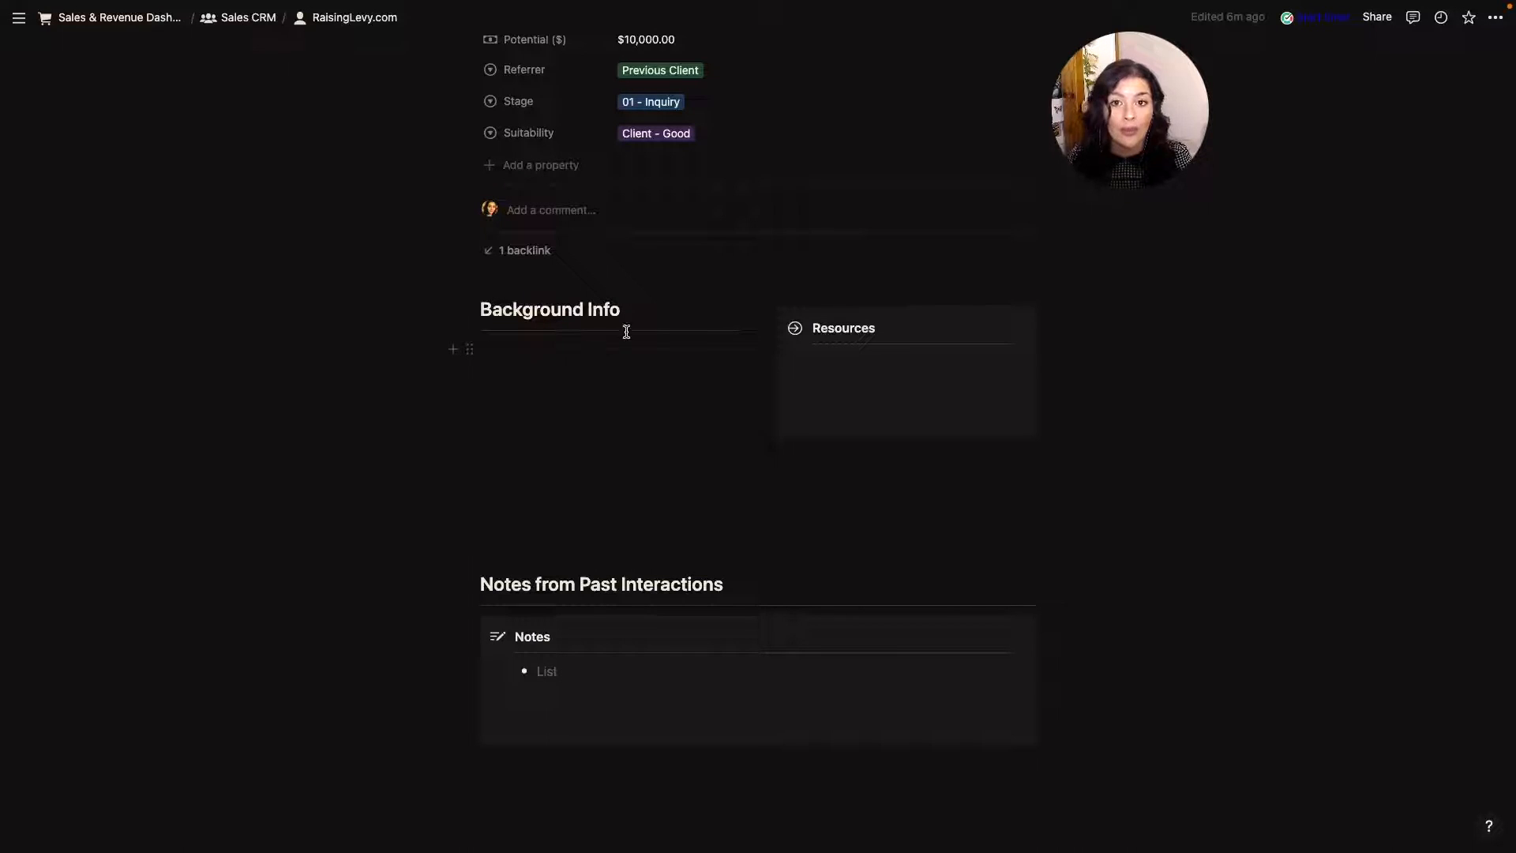
pyautogui.scroll(-1, 832, 369)
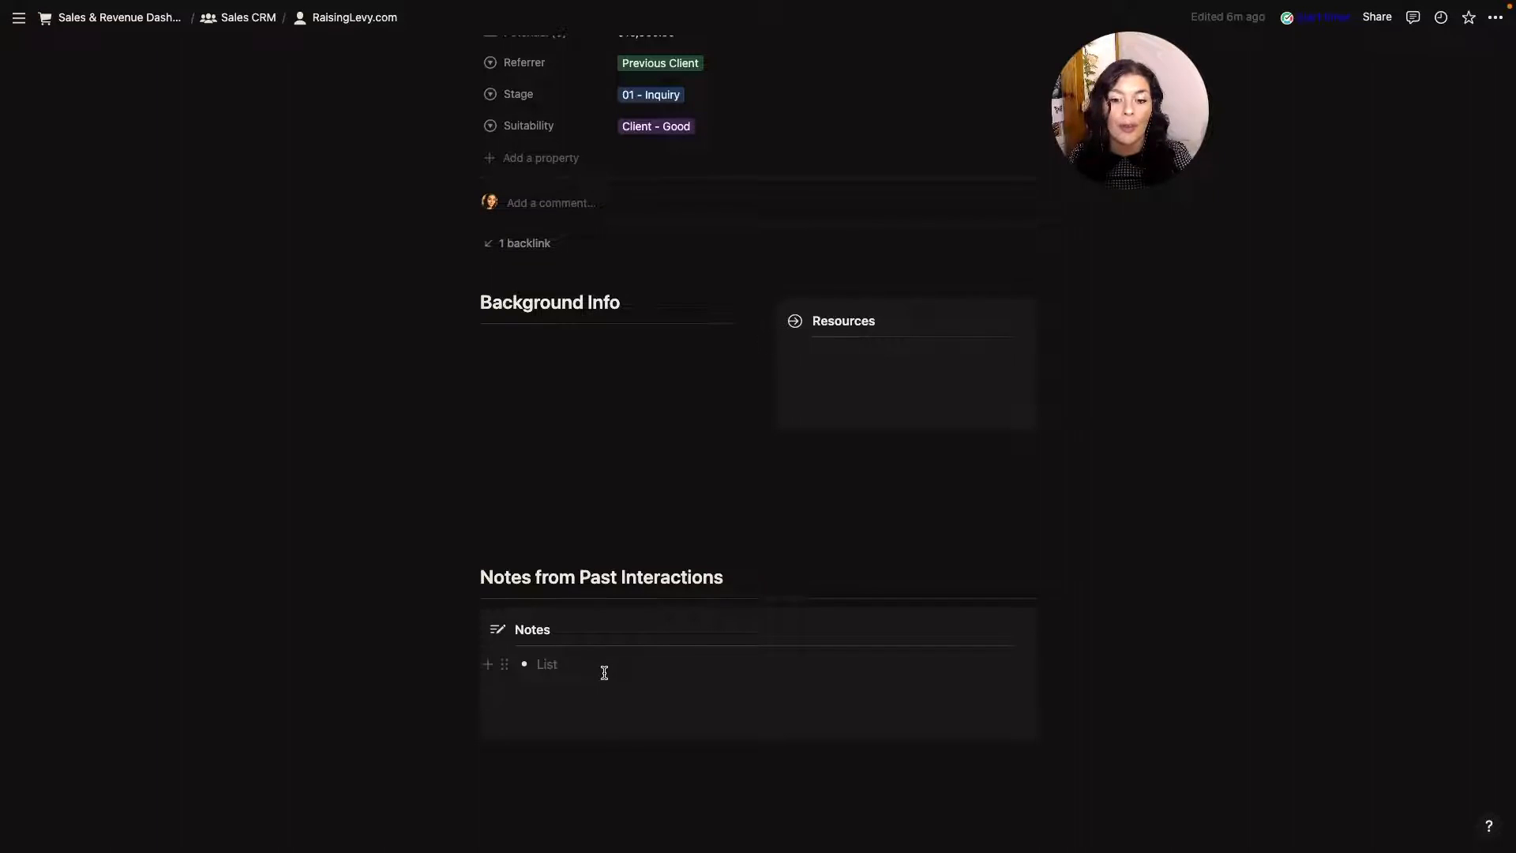
pyautogui.scroll(2, 604, 673)
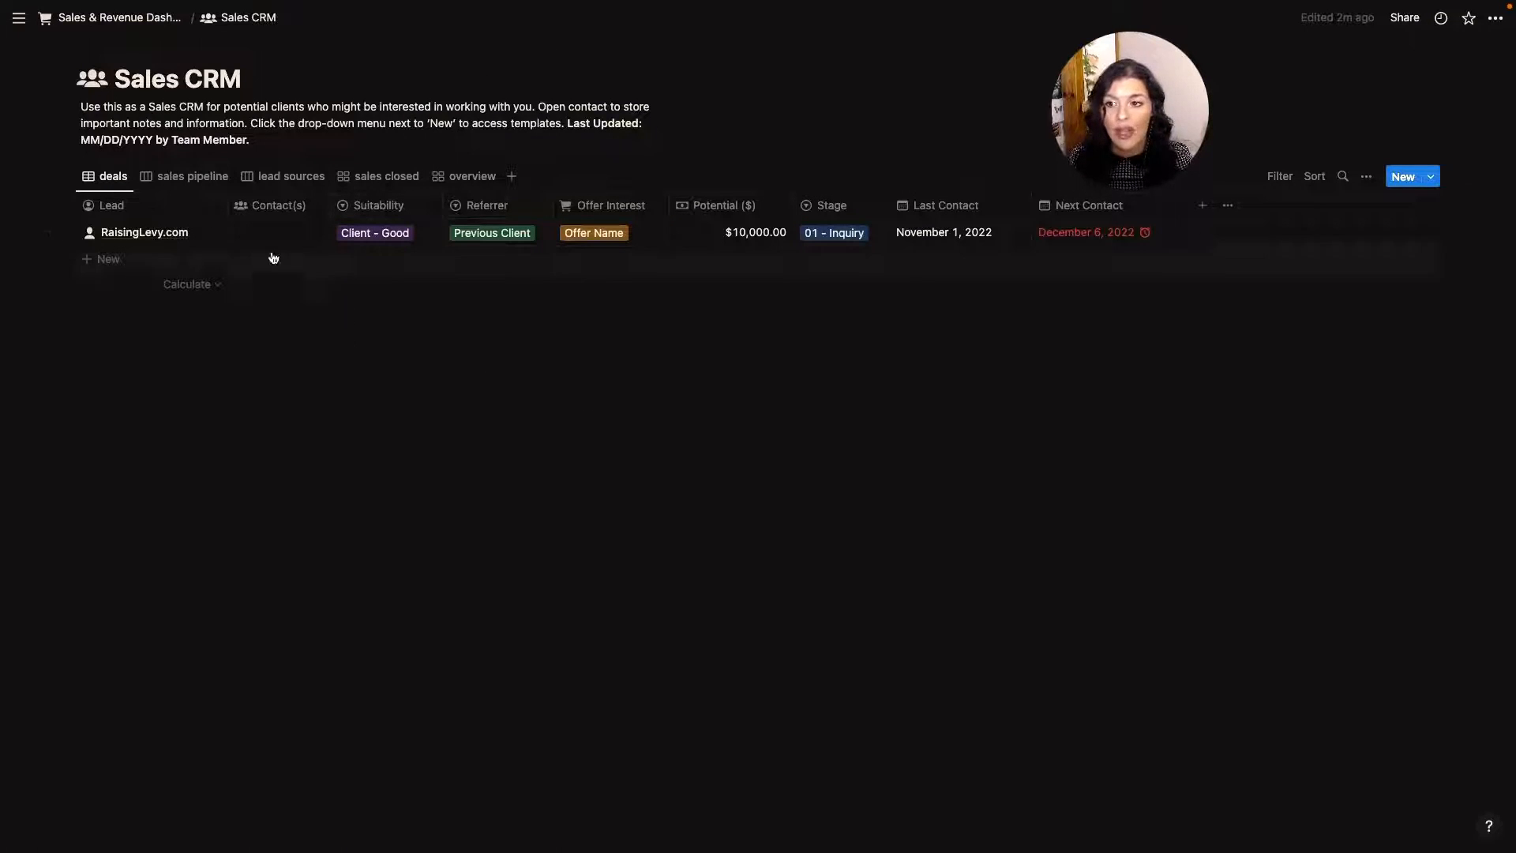
# Switch to the sales pipeline board and examine its grouping settings
pyautogui.click(192, 179)
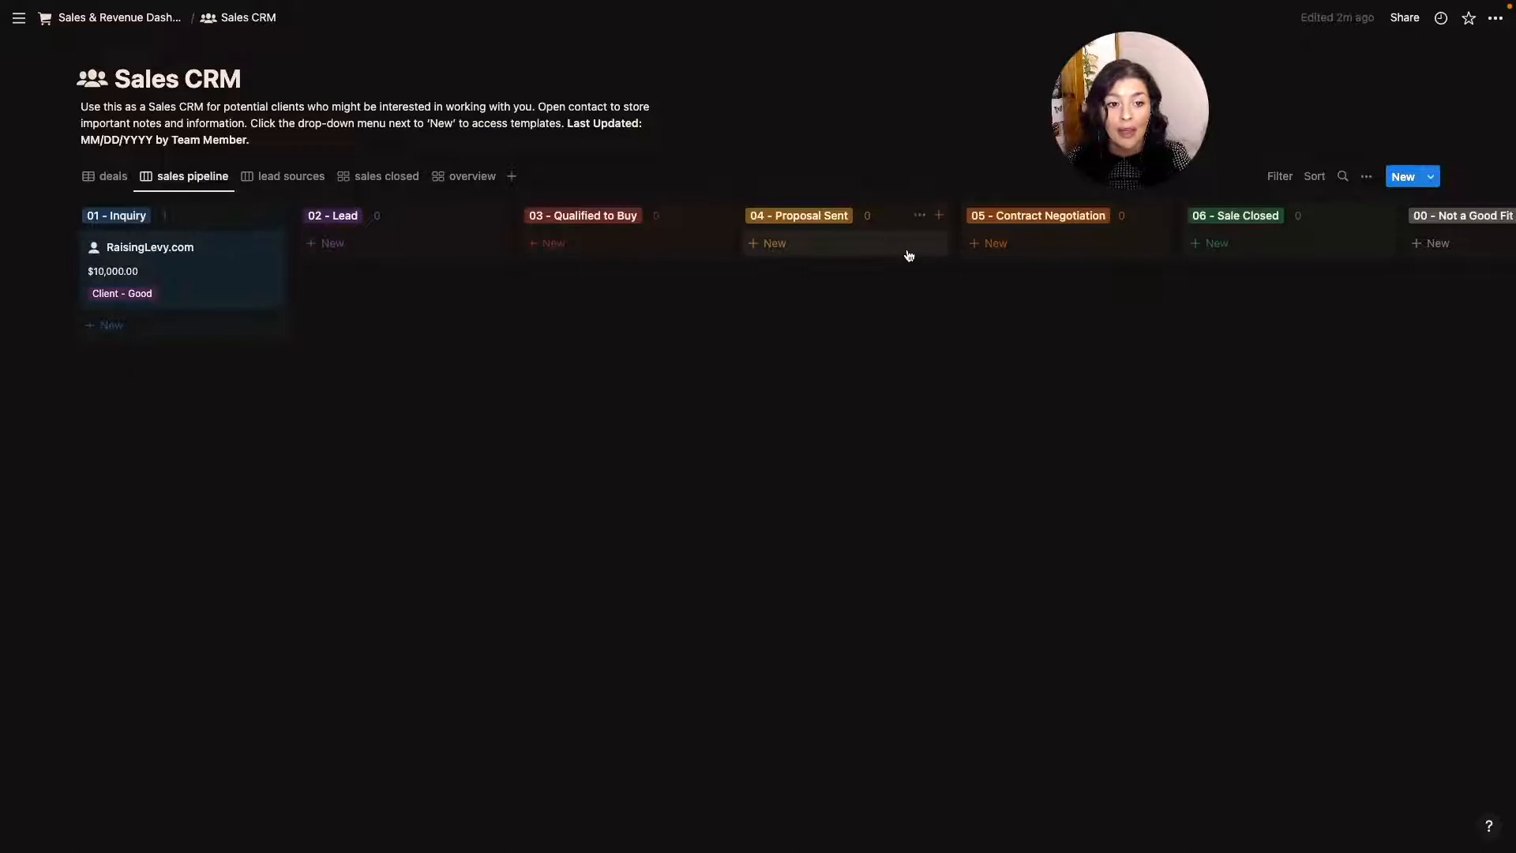
pyautogui.click(1368, 177)
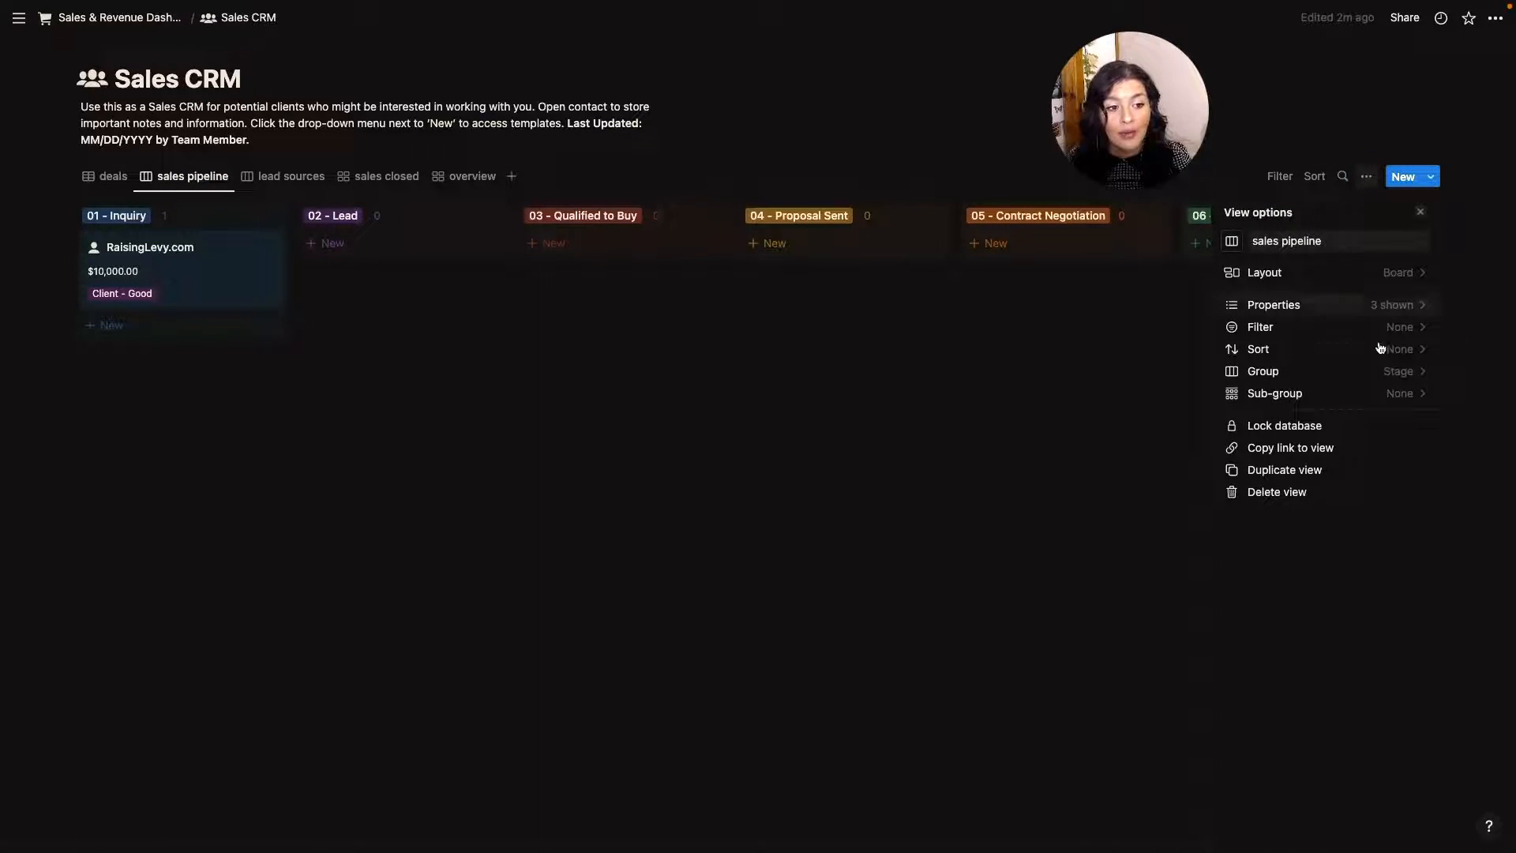
pyautogui.click(1389, 371)
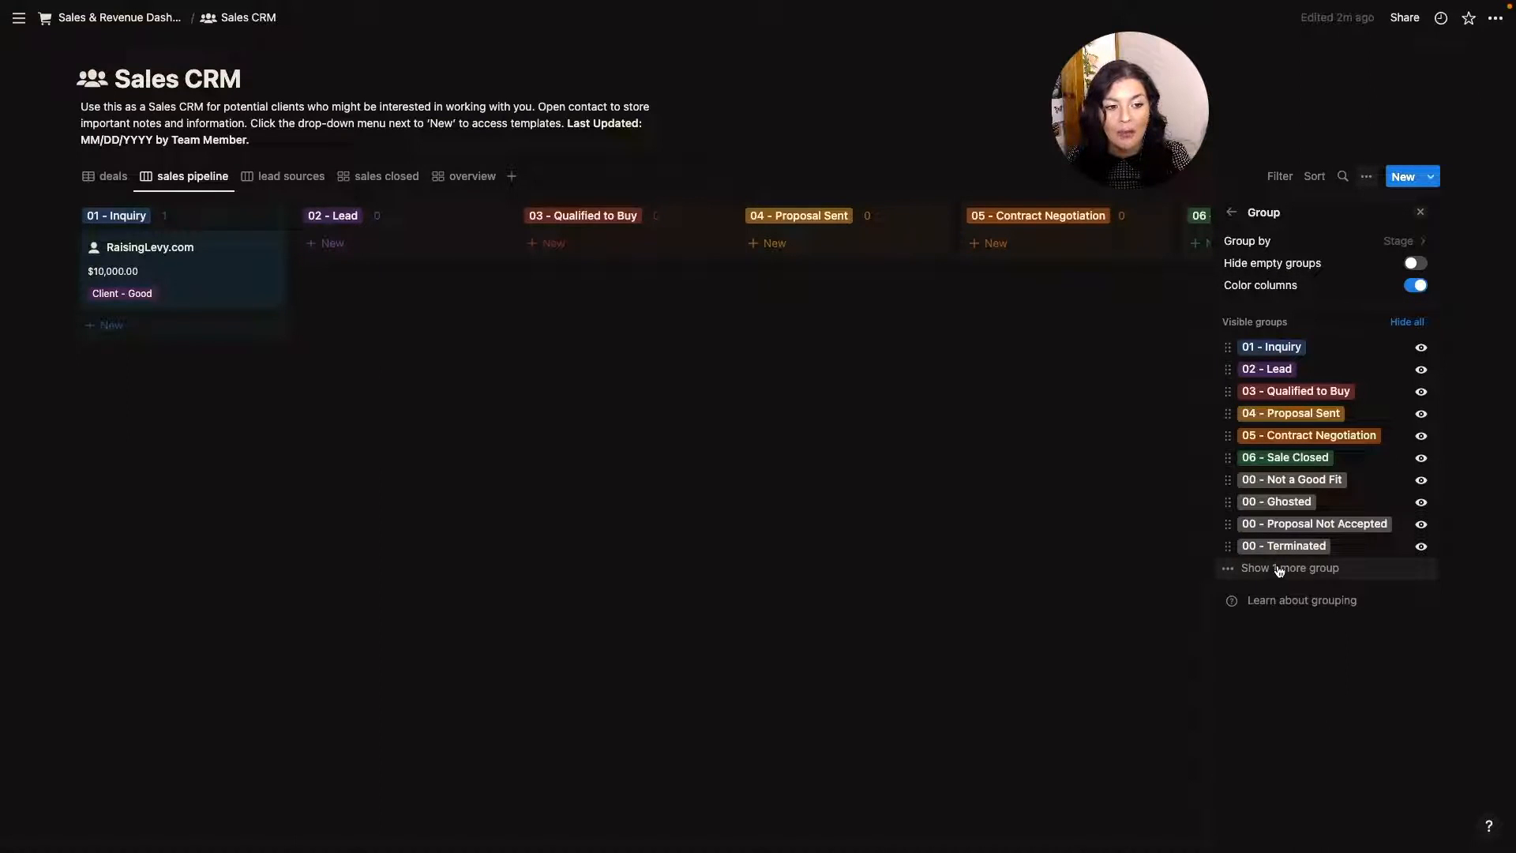
pyautogui.click(1091, 447)
# Look across all stage columns of the sales pipeline board, from 01 - Inquiry to 00 - Terminated
pyautogui.moveTo(154, 270); pyautogui.dragTo(822, 247)
pyautogui.hscroll(10, 1079, 338)
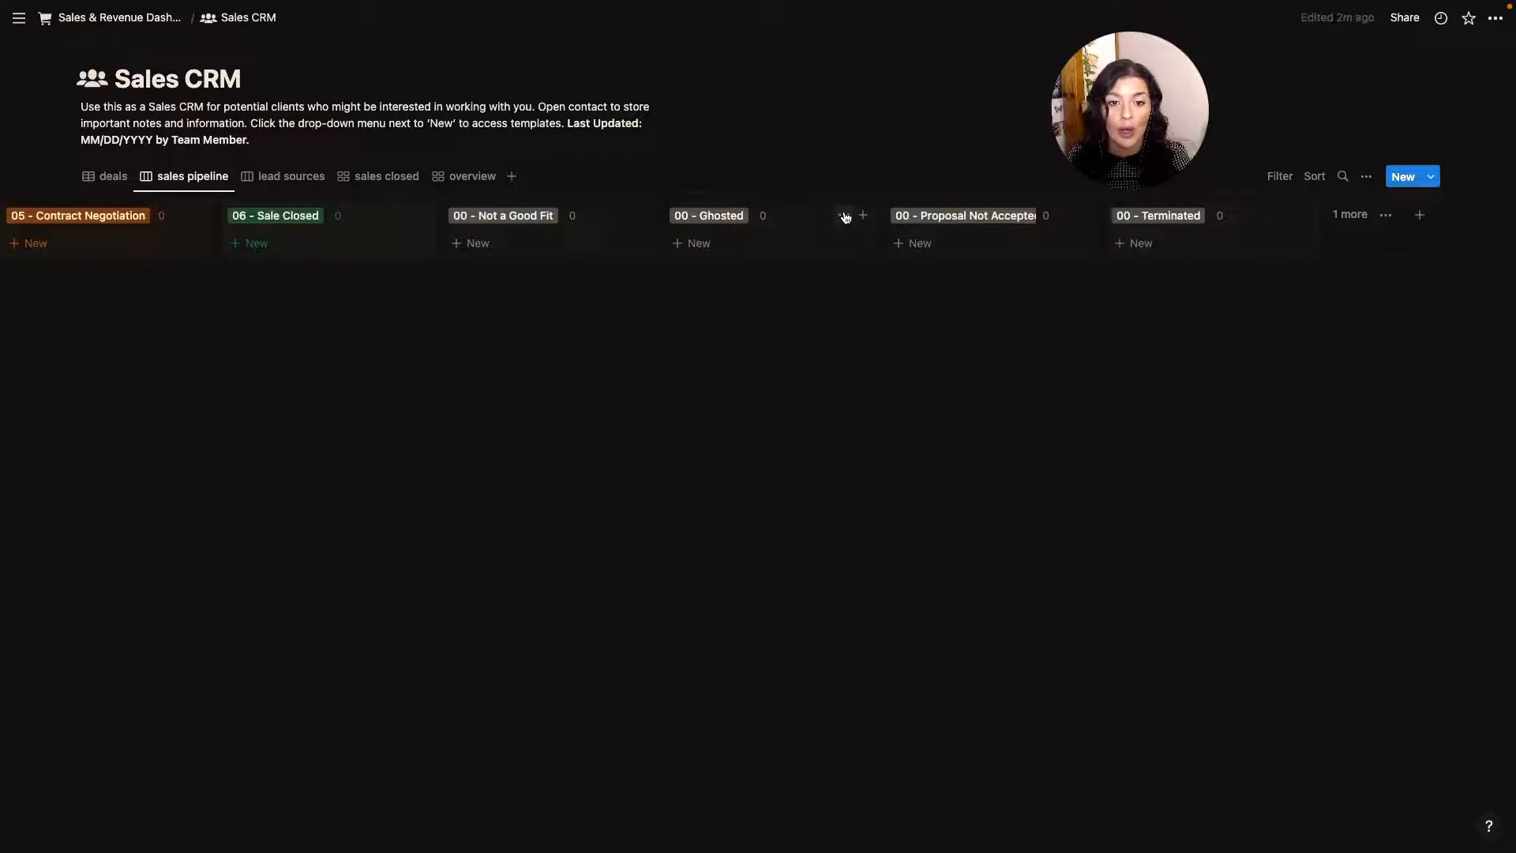
pyautogui.hscroll(-10, 657, 333)
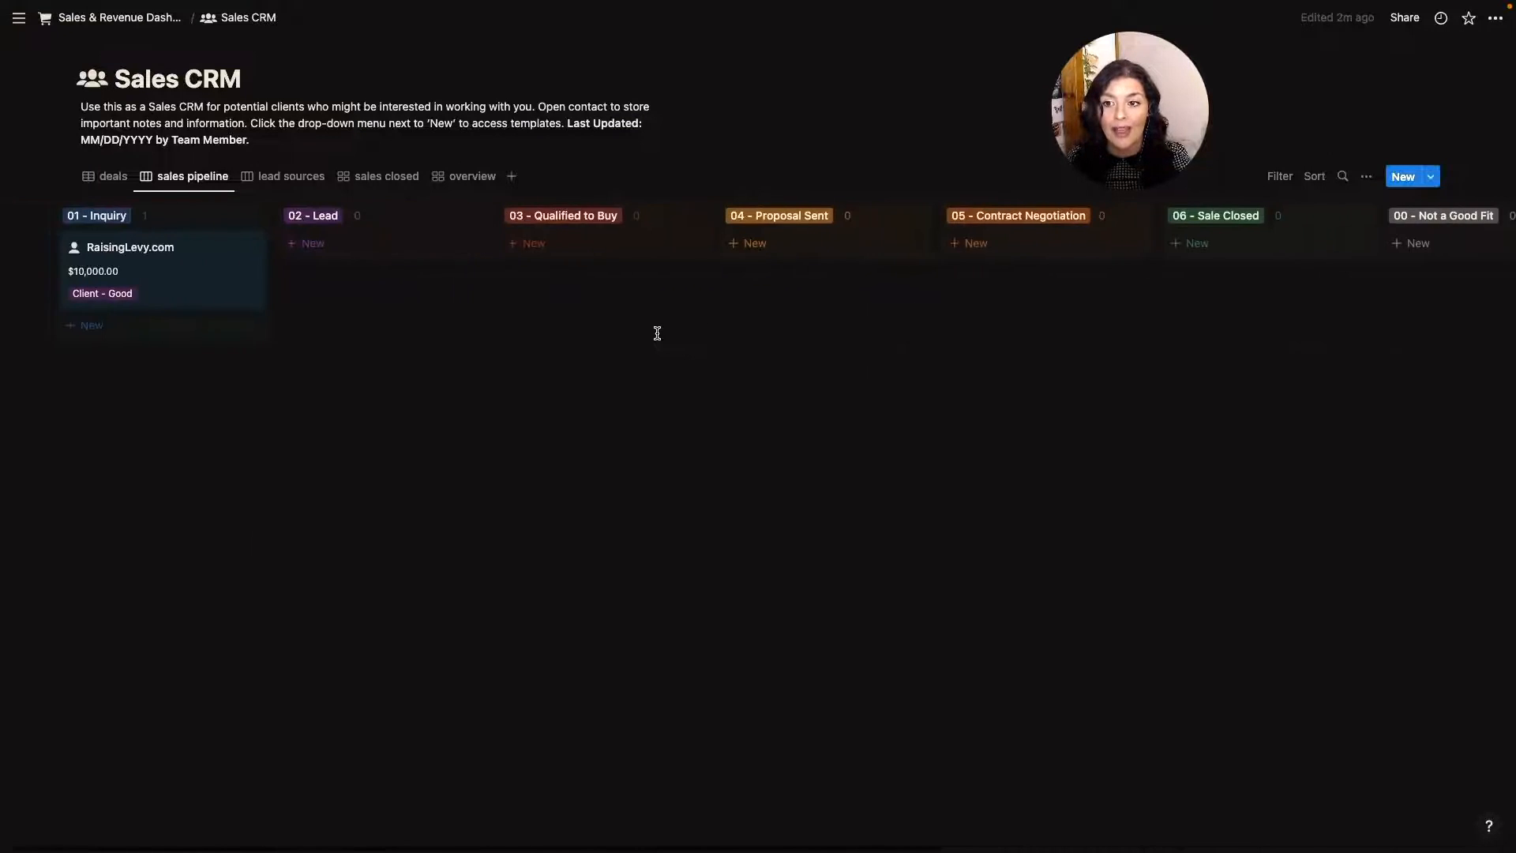
pyautogui.hscroll(10, 657, 333)
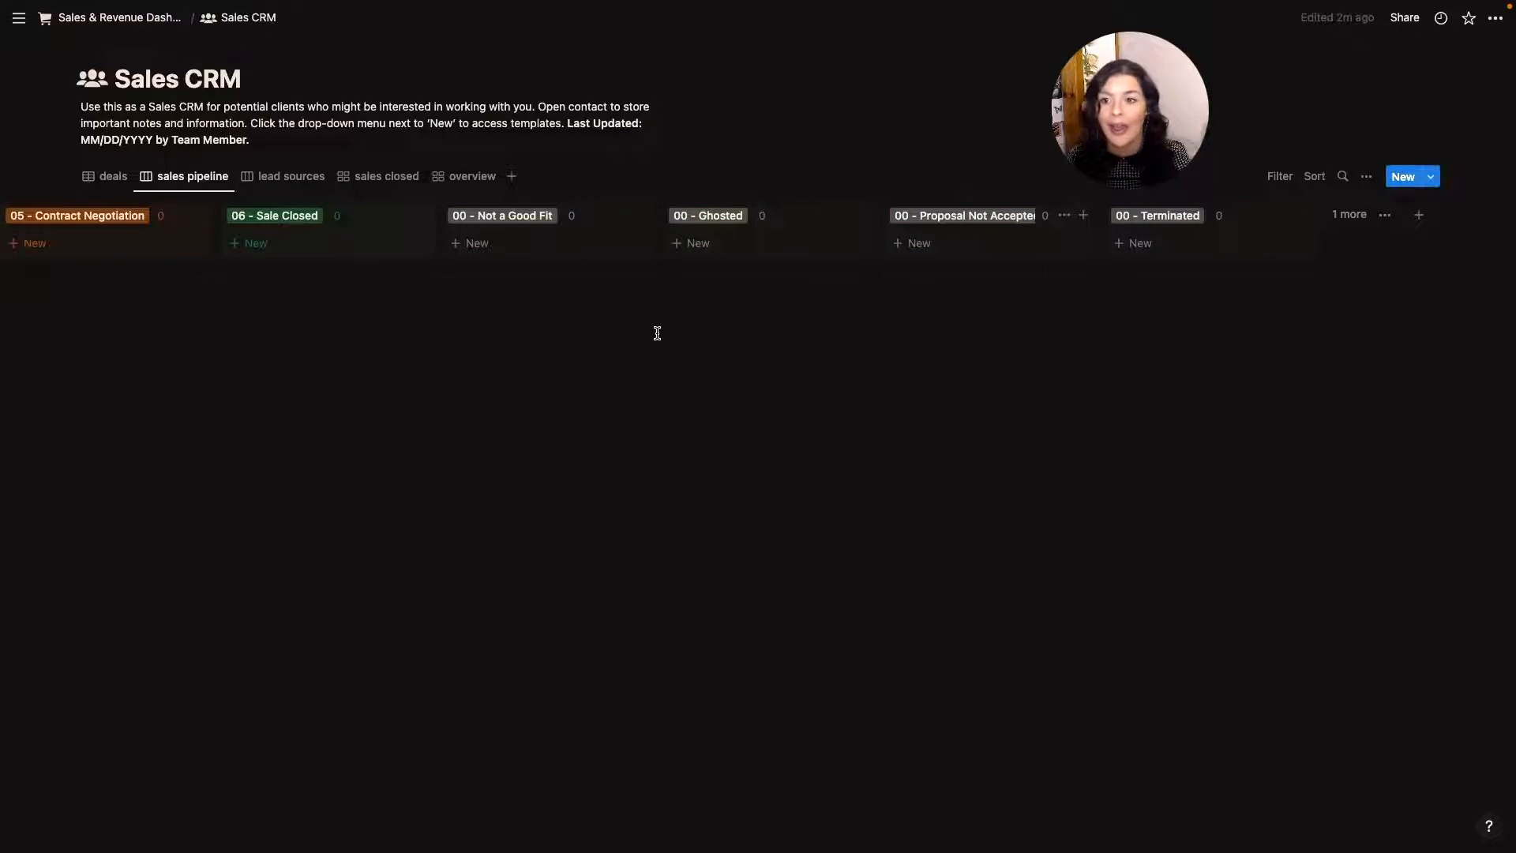
pyautogui.hscroll(-10, 346, 224)
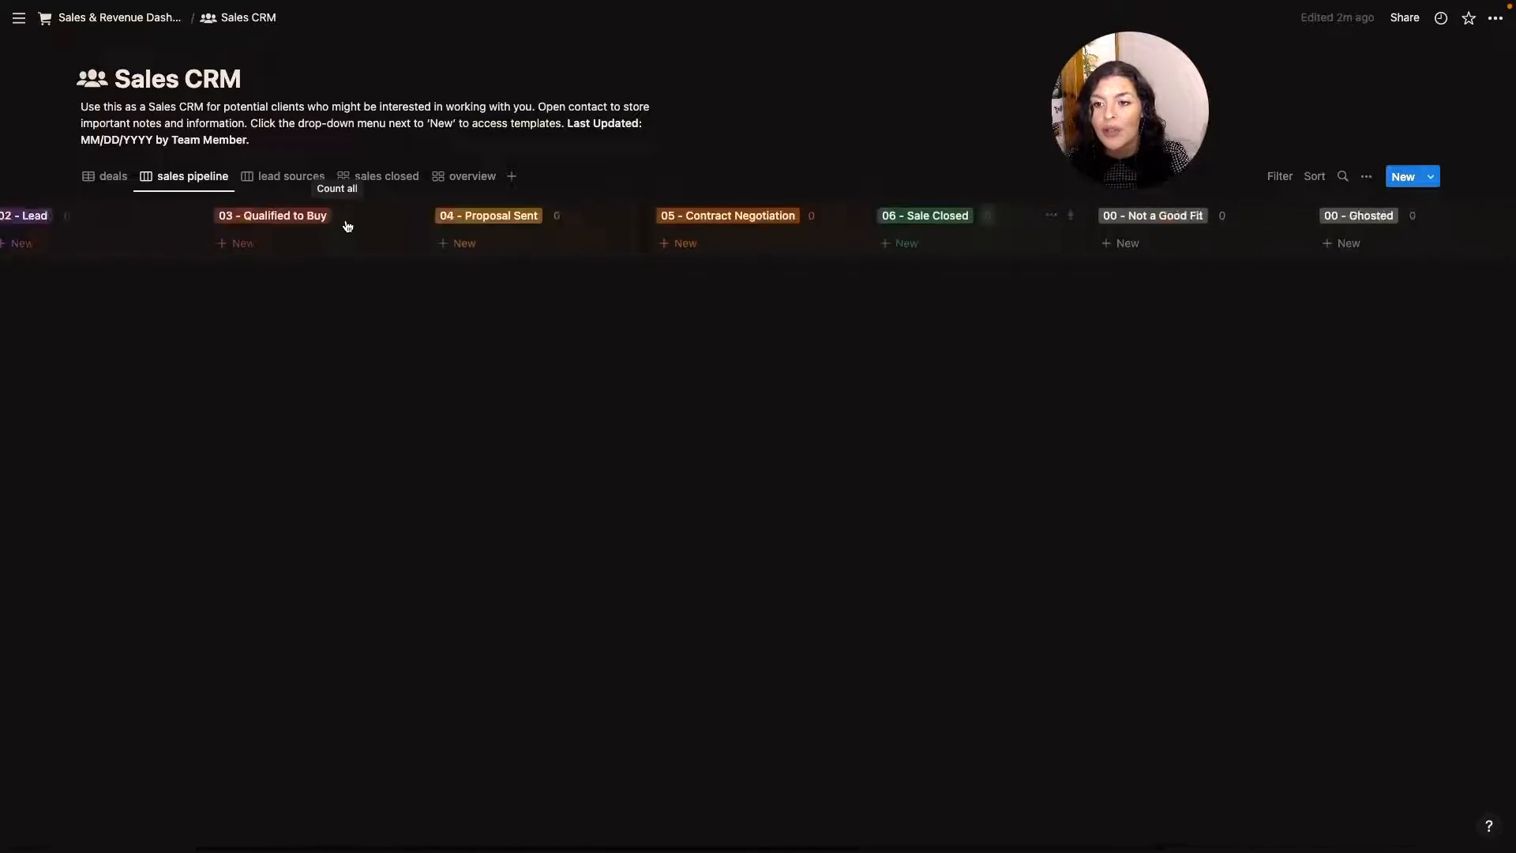
# Switch to the lead sources board and examine its layout settings, including the property it is grouped by
pyautogui.click(284, 186)
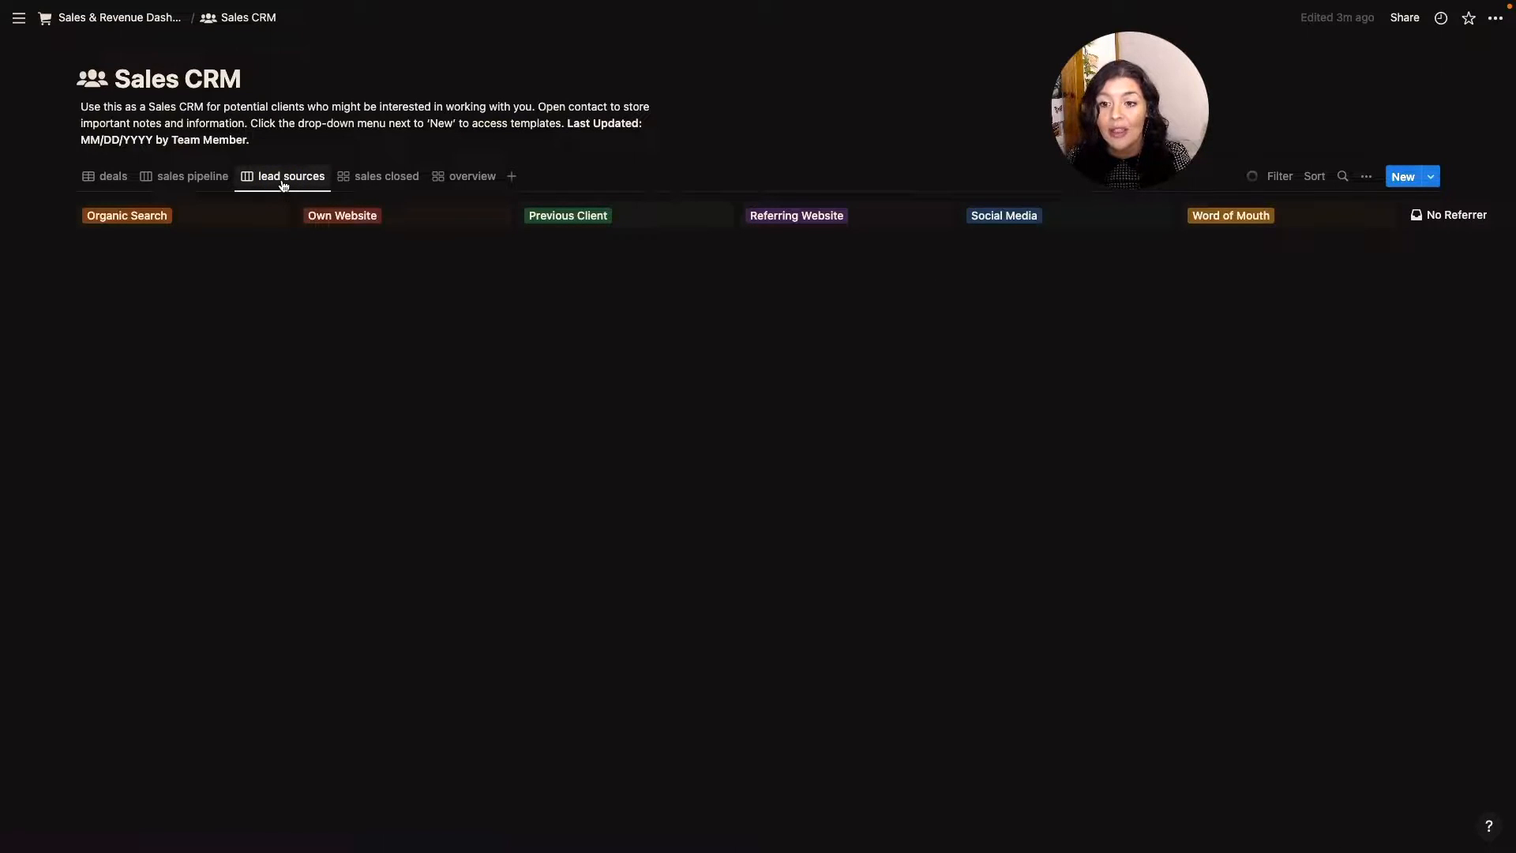
pyautogui.click(1366, 180)
pyautogui.click(1367, 275)
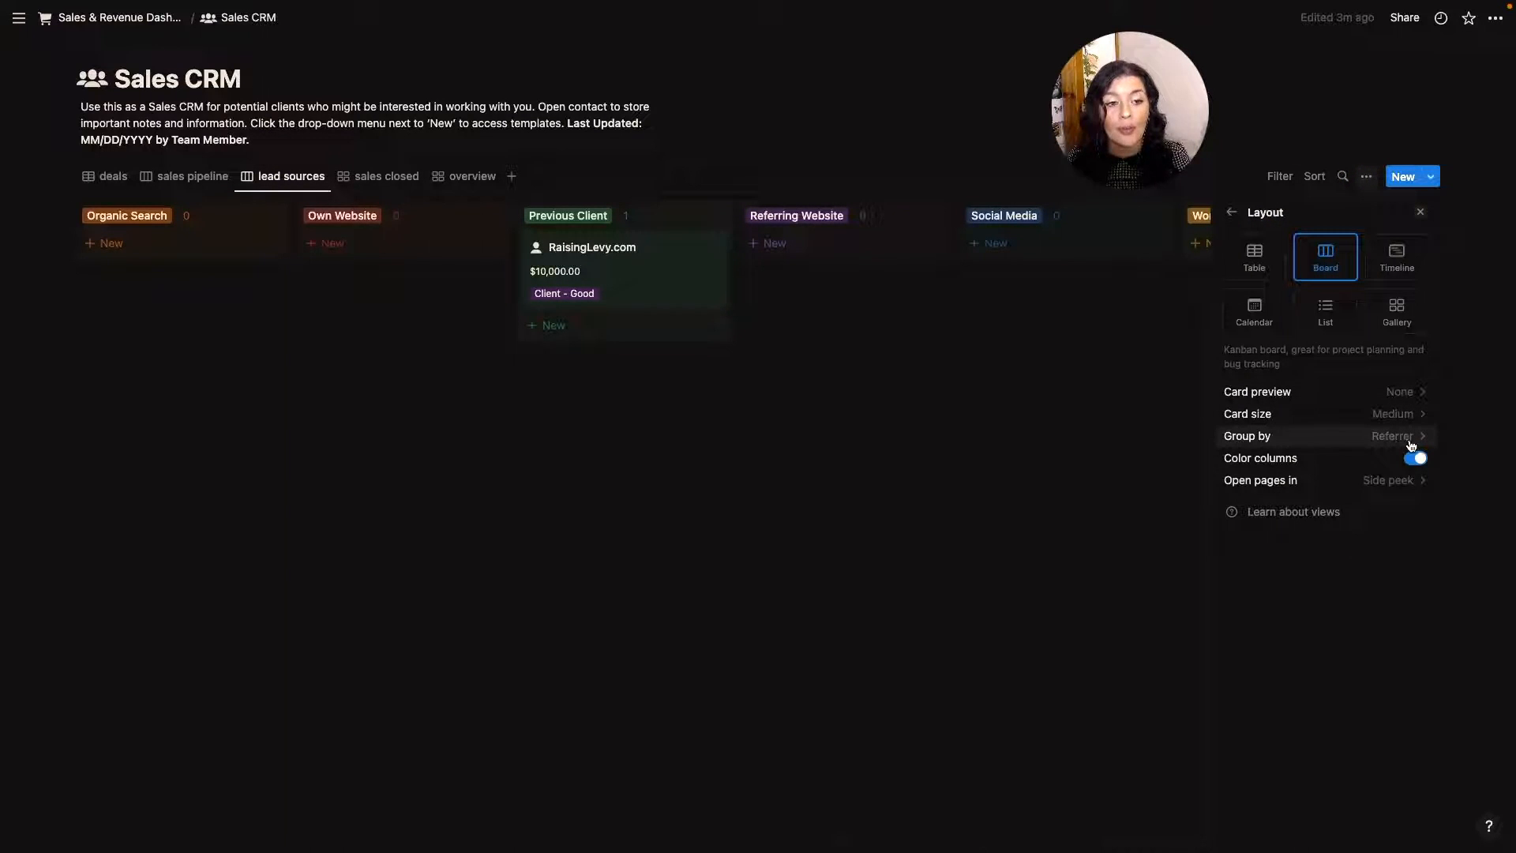
pyautogui.click(1083, 427)
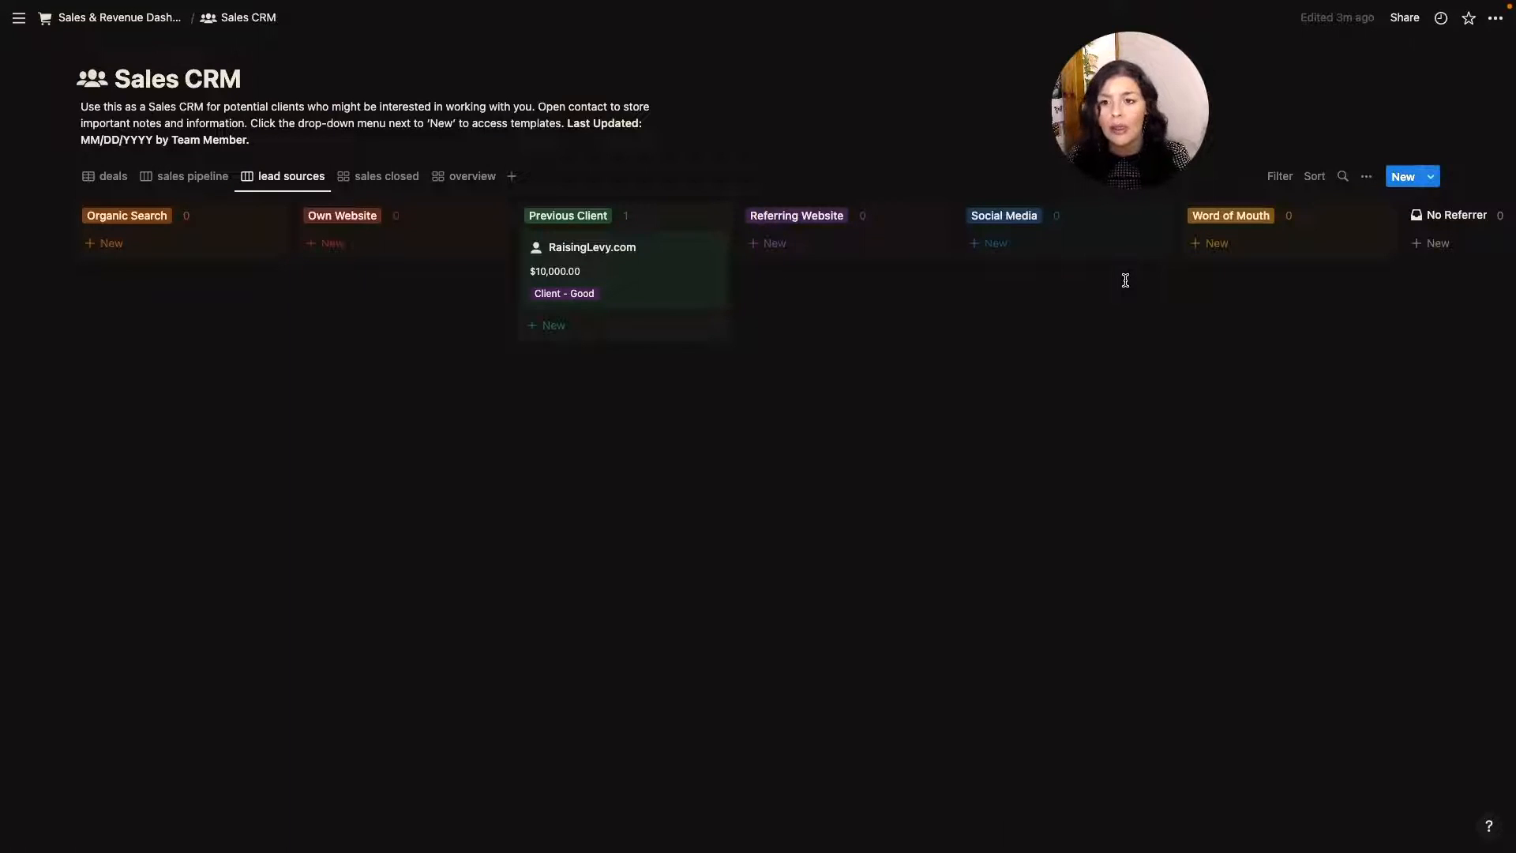
# Set the RaisingLevy.com deal's stage to 06 - Sale Closed and show it in the sales closed view
pyautogui.click(369, 186)
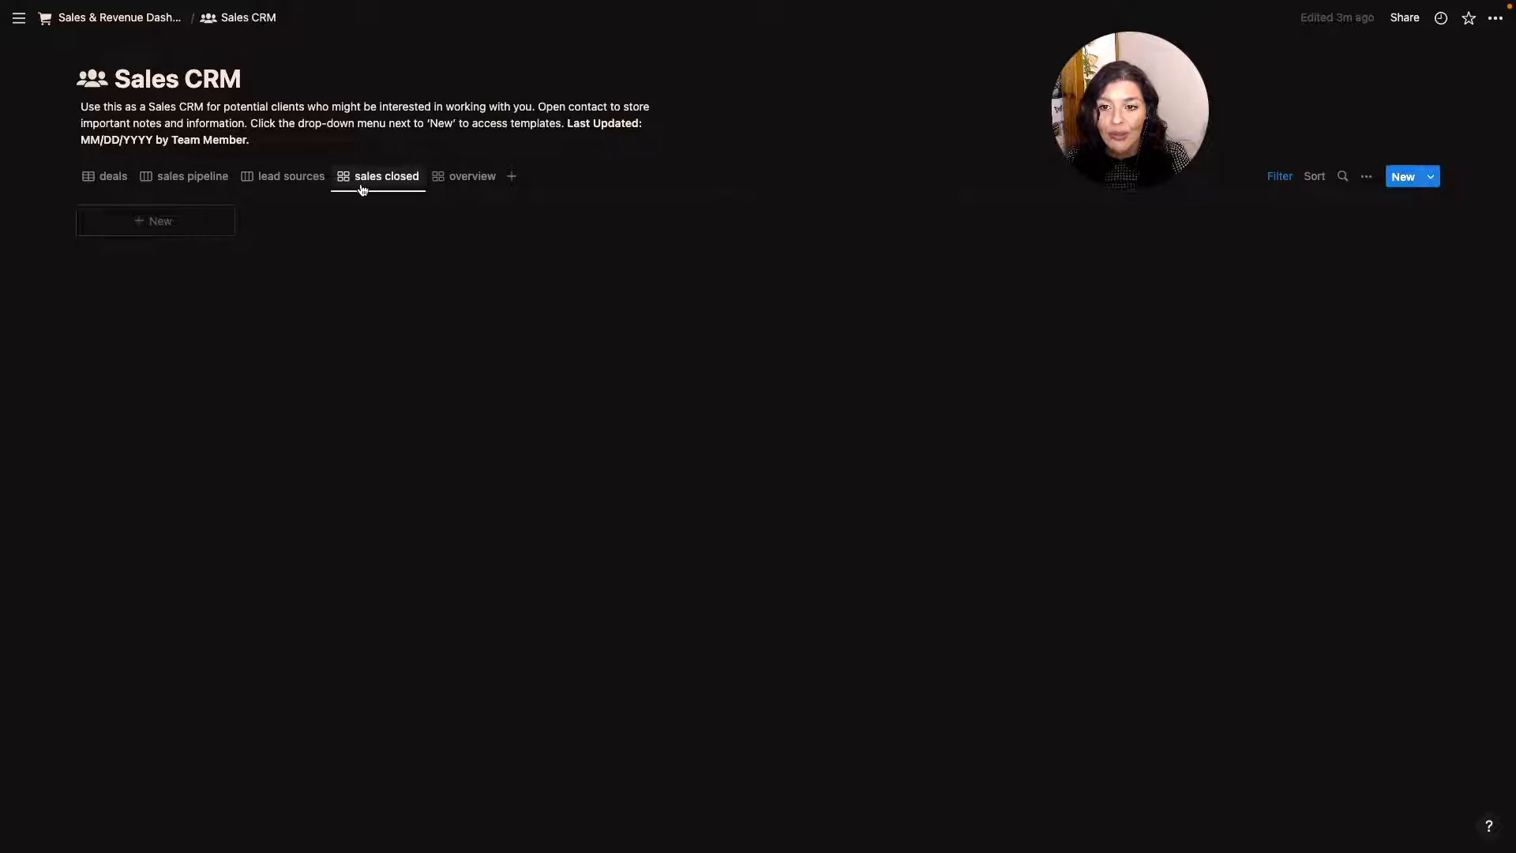
pyautogui.click(182, 186)
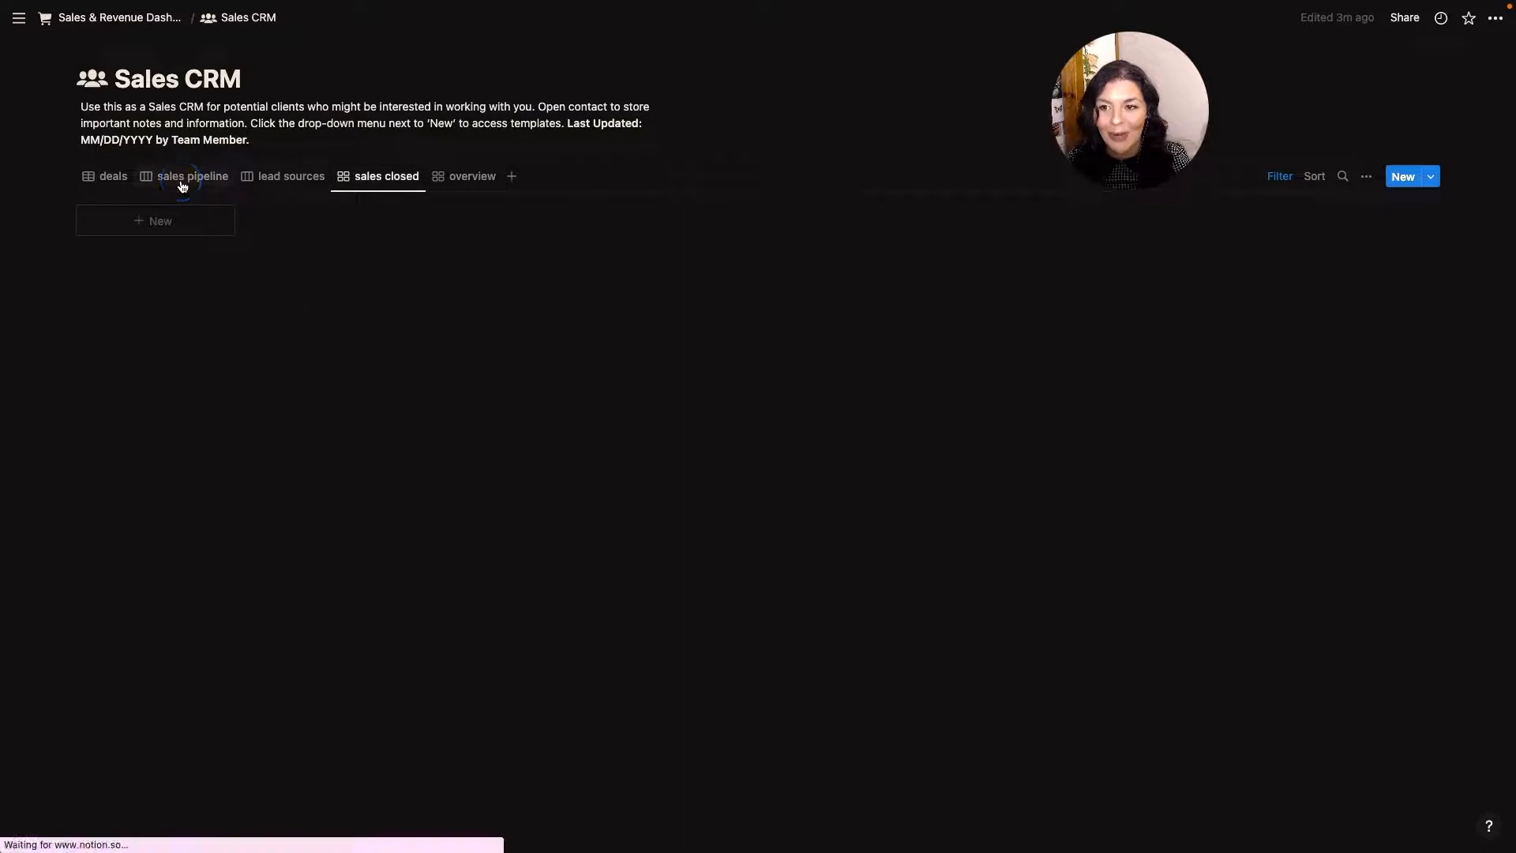
pyautogui.click(112, 178)
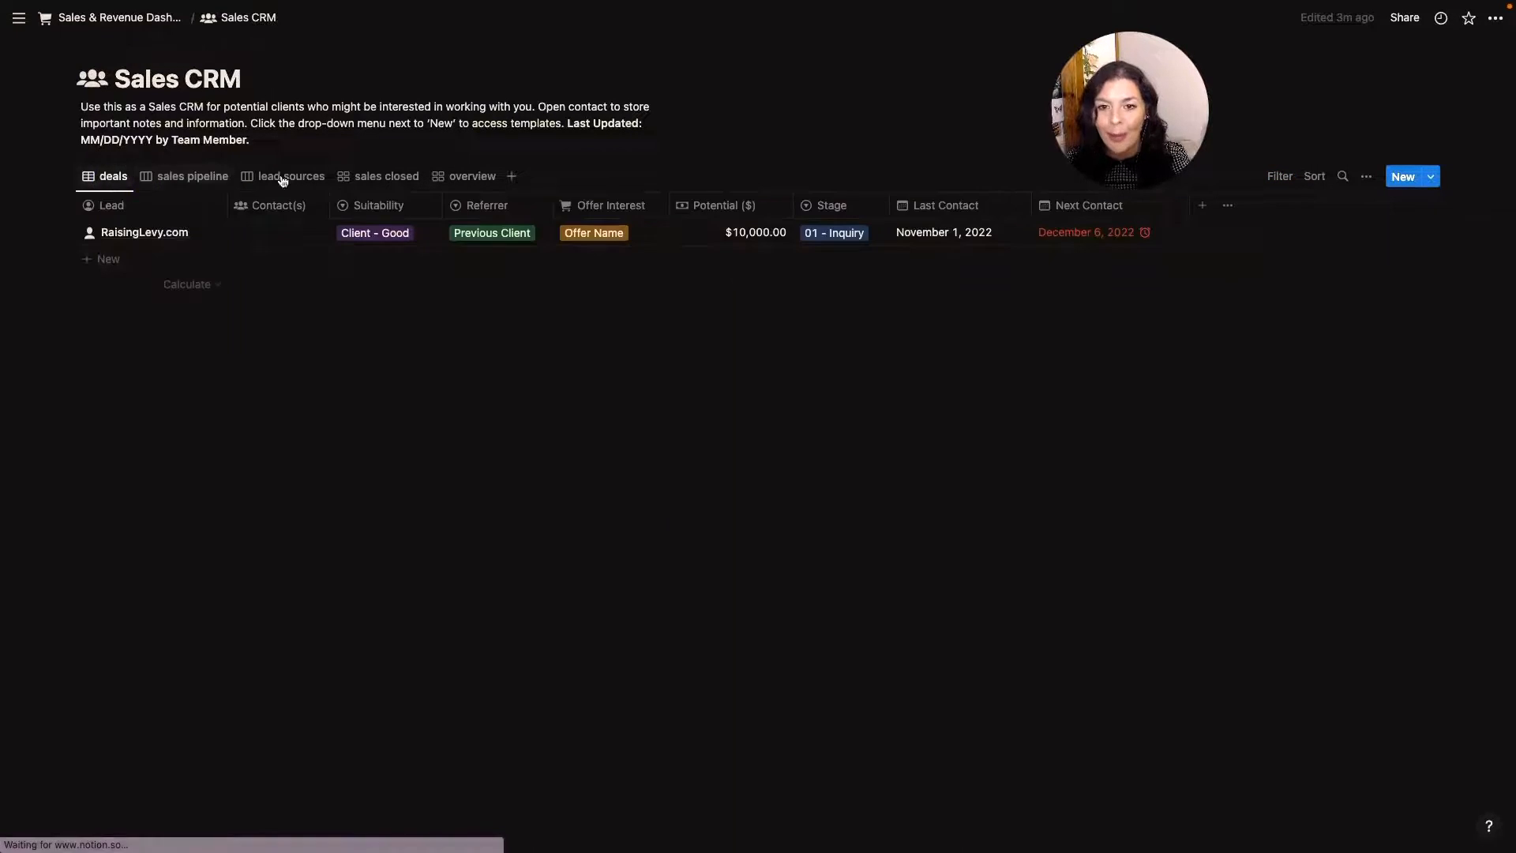
pyautogui.click(836, 233)
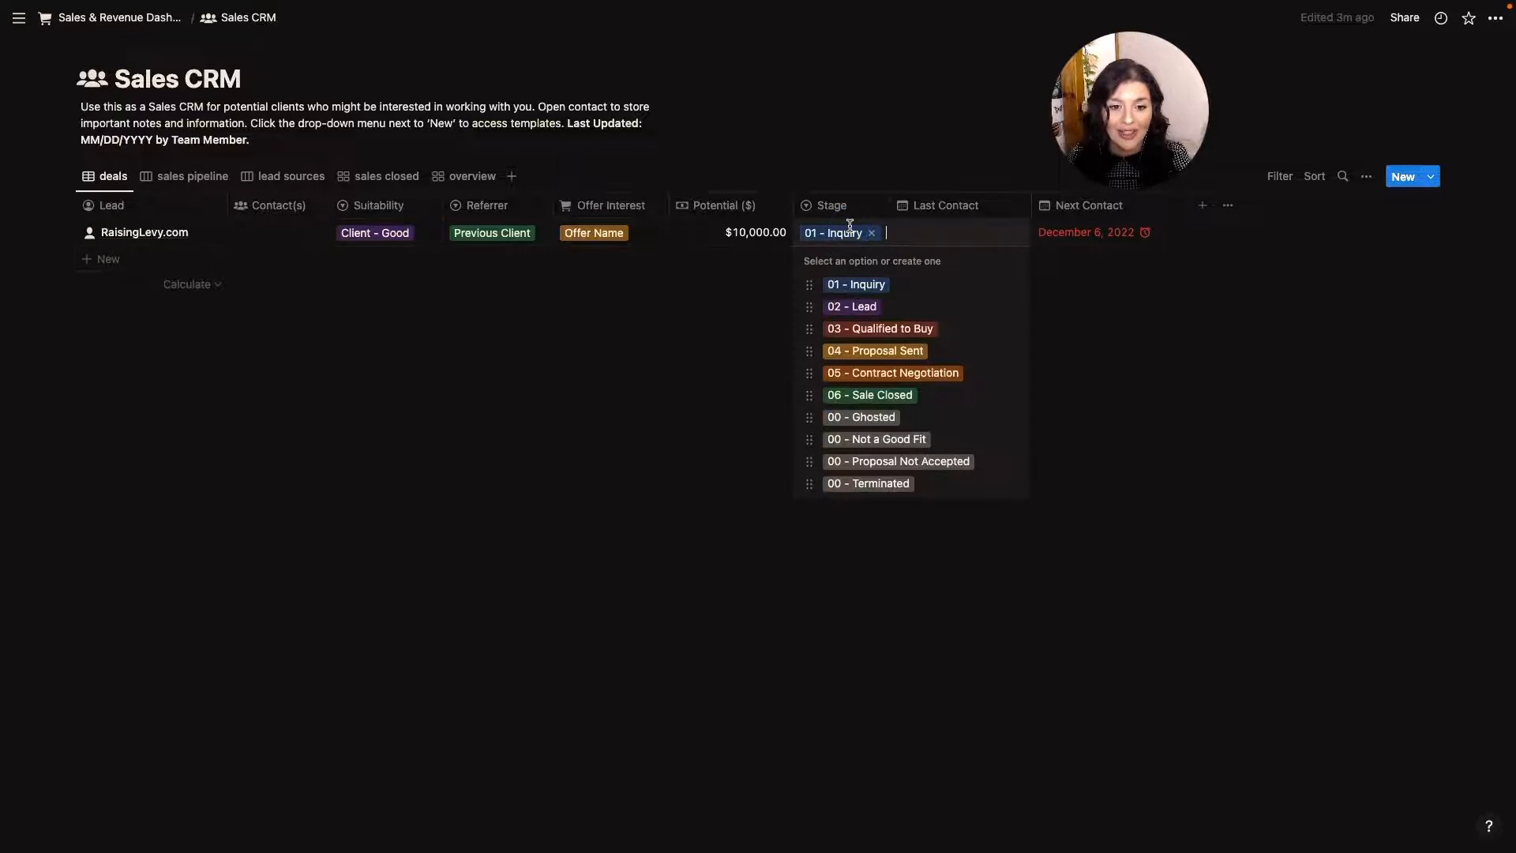
pyautogui.click(890, 401)
pyautogui.click(395, 176)
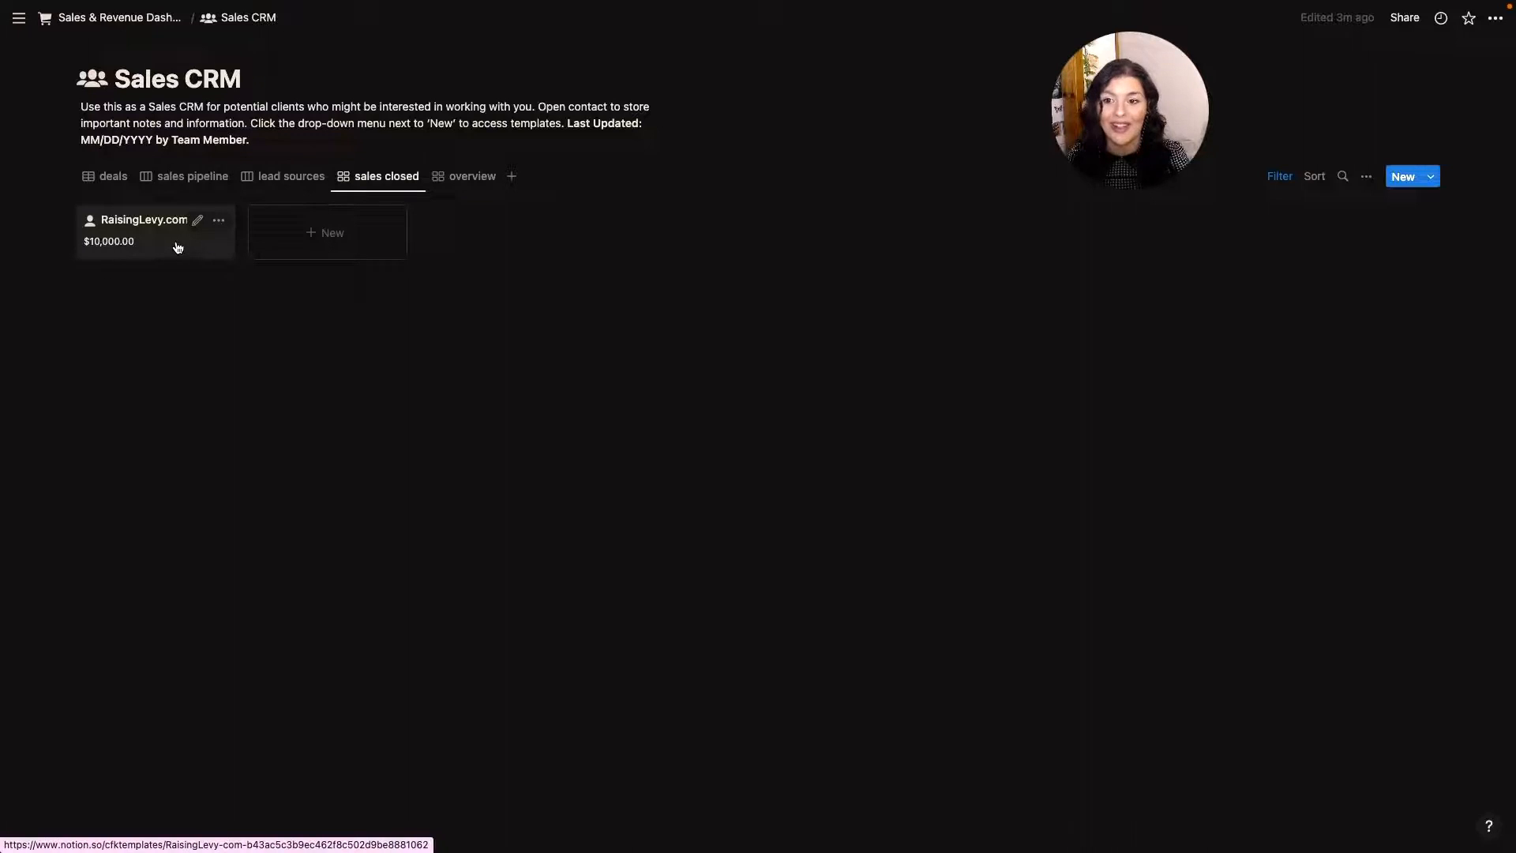
# Examine the sales closed view's stage filter and its layout settings, after a brief look at the overview gallery
pyautogui.click(466, 182)
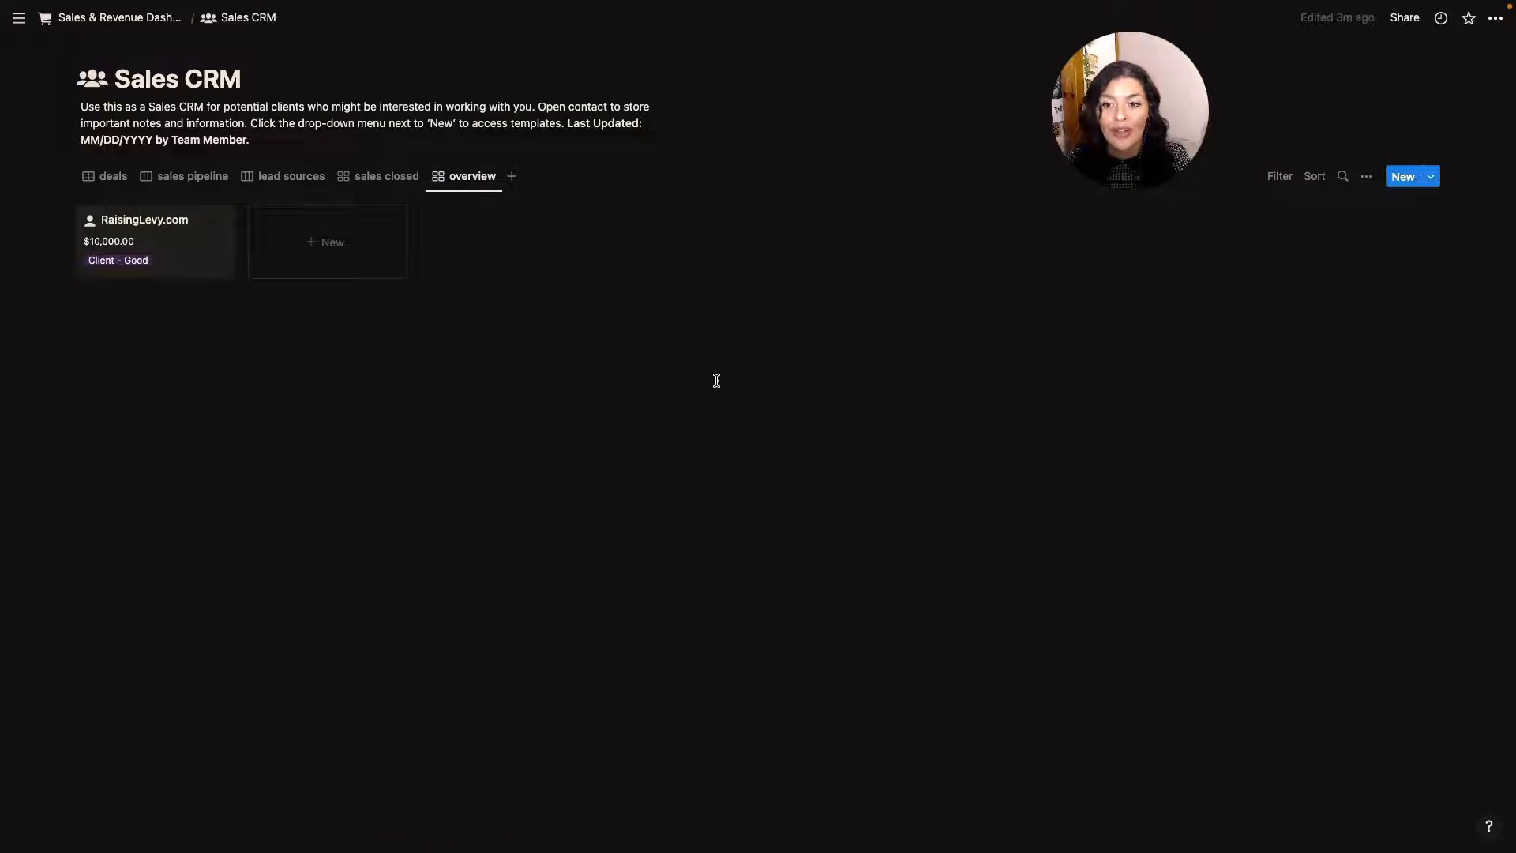
pyautogui.click(359, 178)
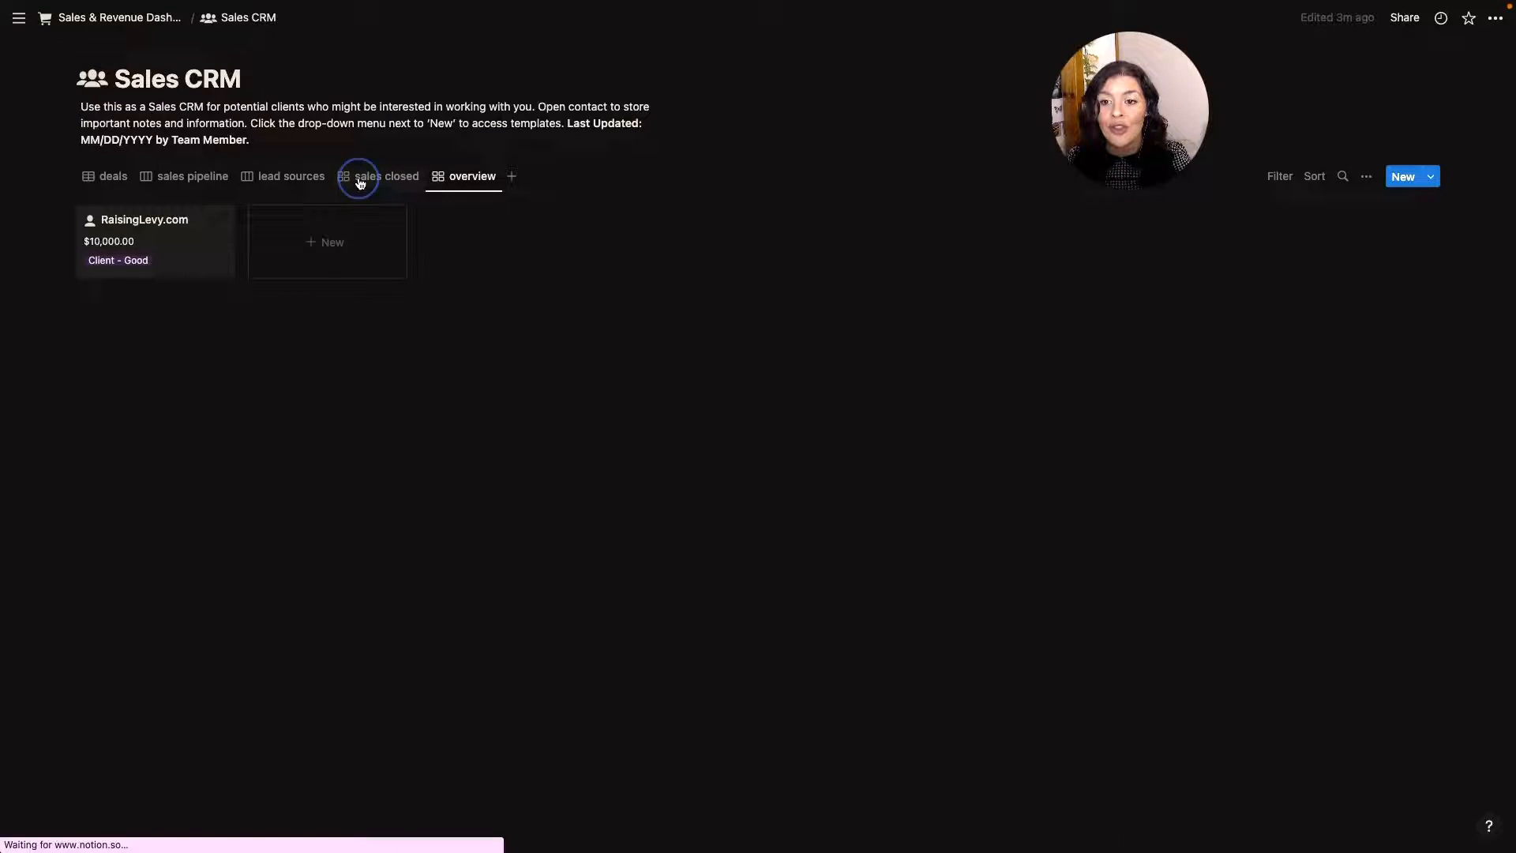
pyautogui.click(1277, 176)
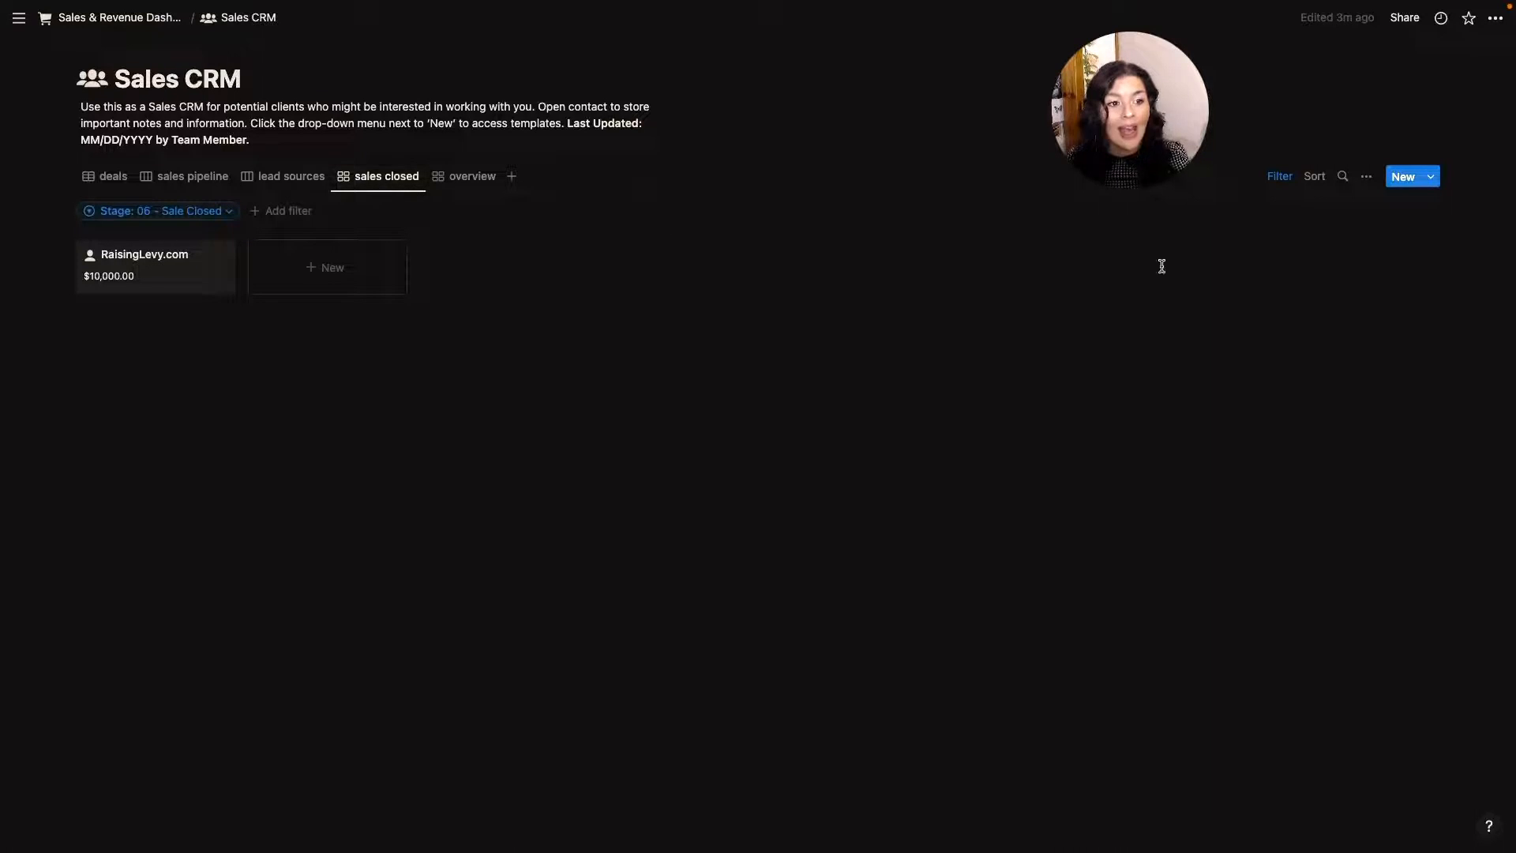
pyautogui.click(1367, 176)
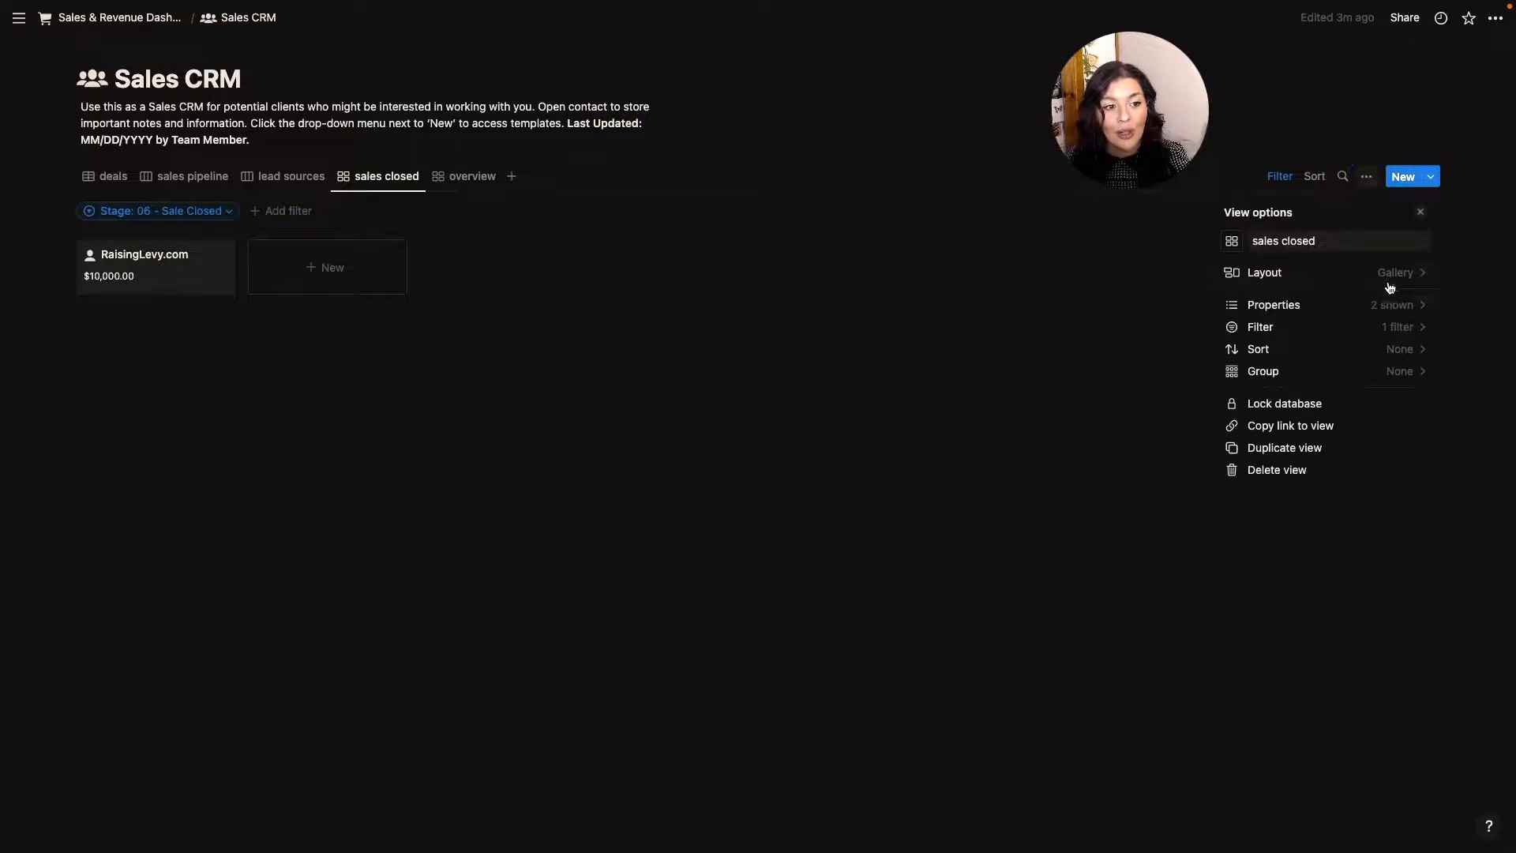
pyautogui.click(1392, 272)
pyautogui.click(630, 328)
# Switch to the overview gallery and examine which properties are shown and hidden on its cards
pyautogui.click(458, 177)
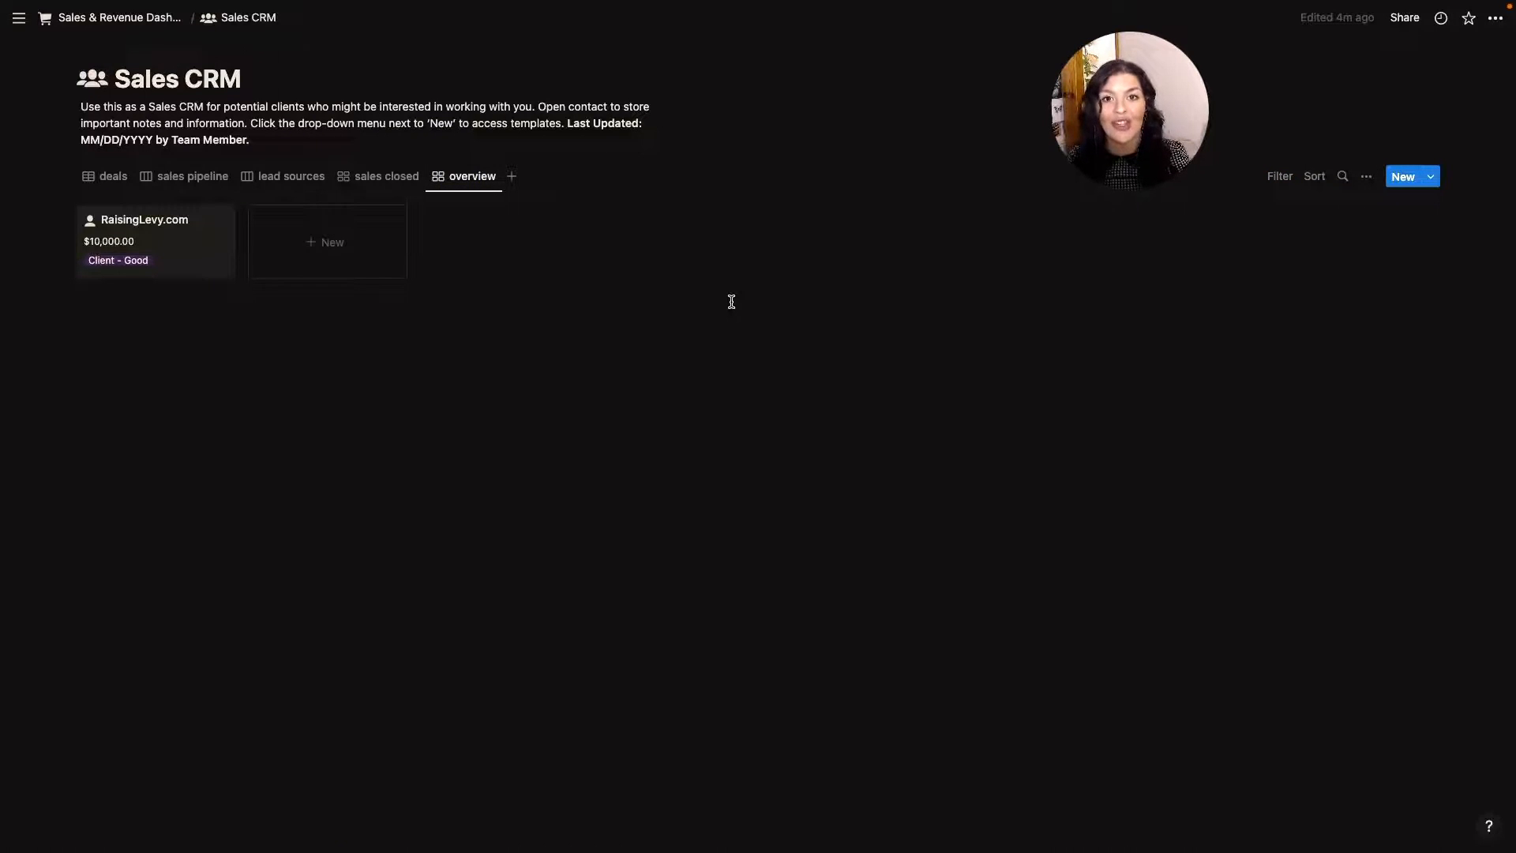
pyautogui.click(1367, 177)
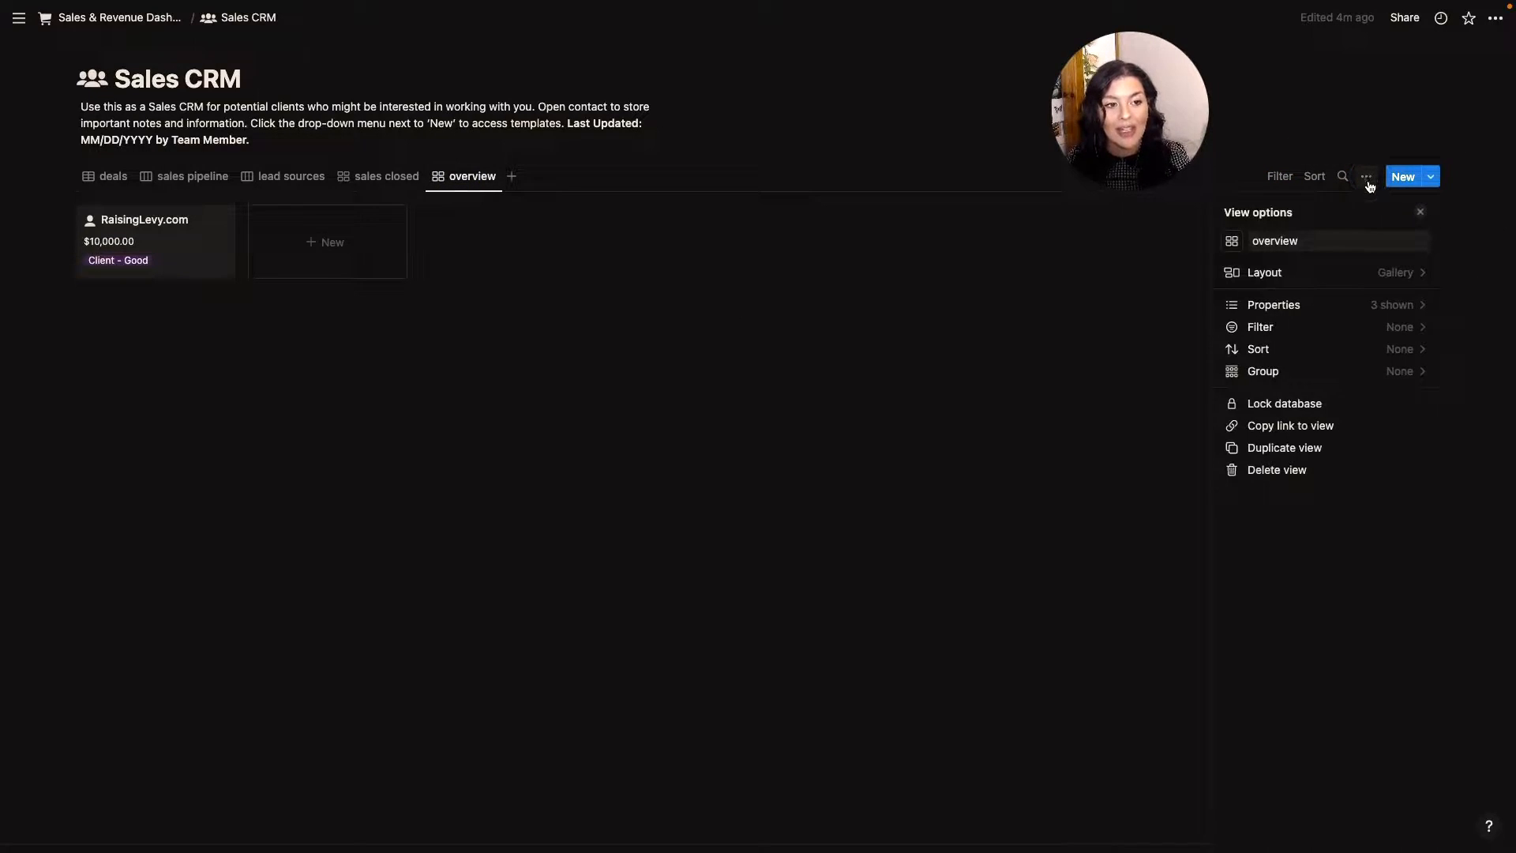
pyautogui.click(1373, 308)
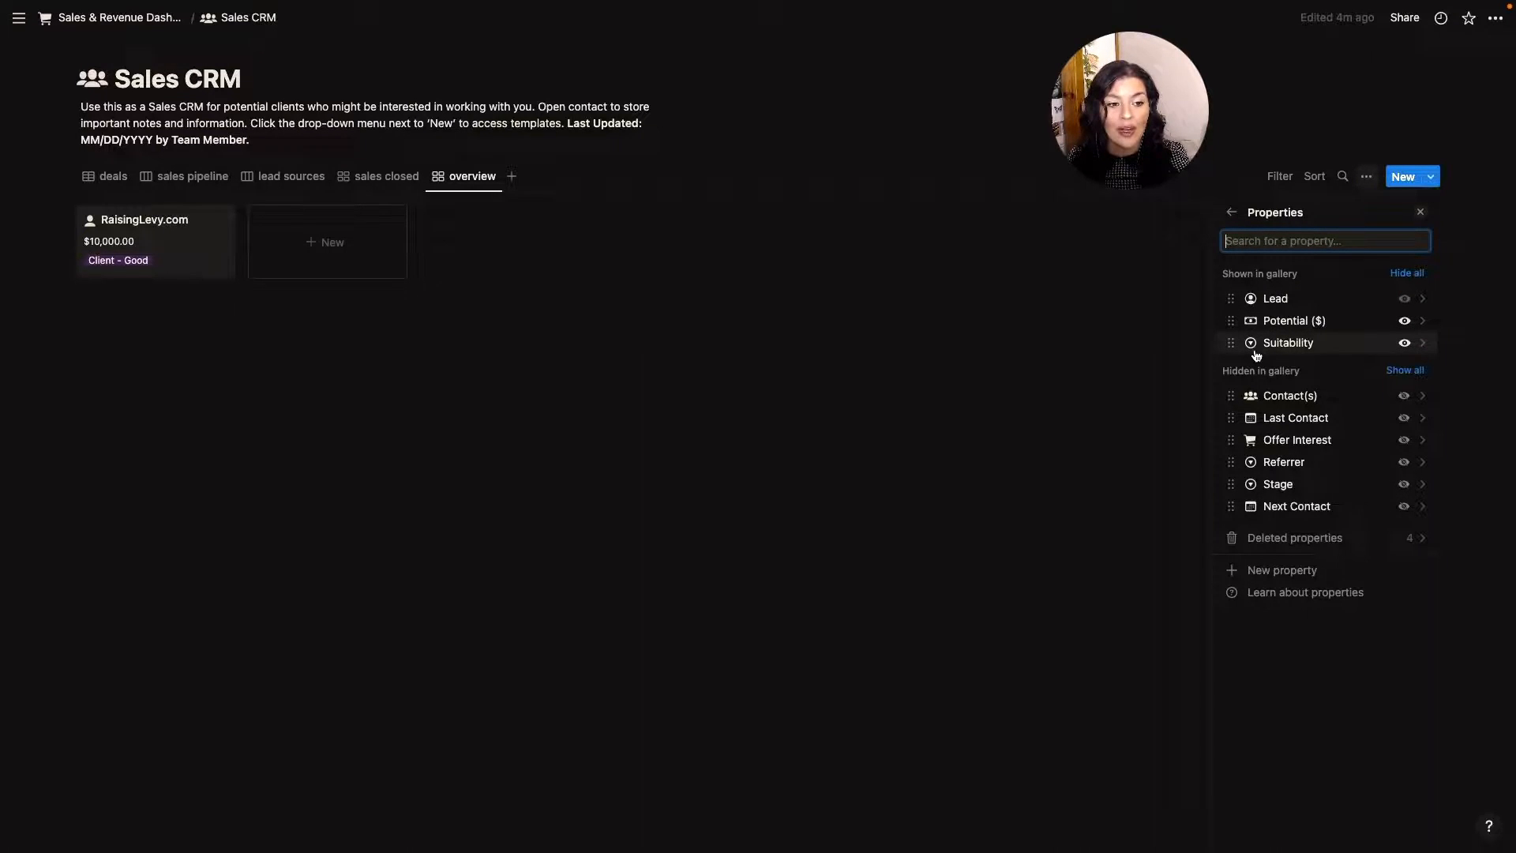
pyautogui.click(985, 542)
pyautogui.click(985, 542)
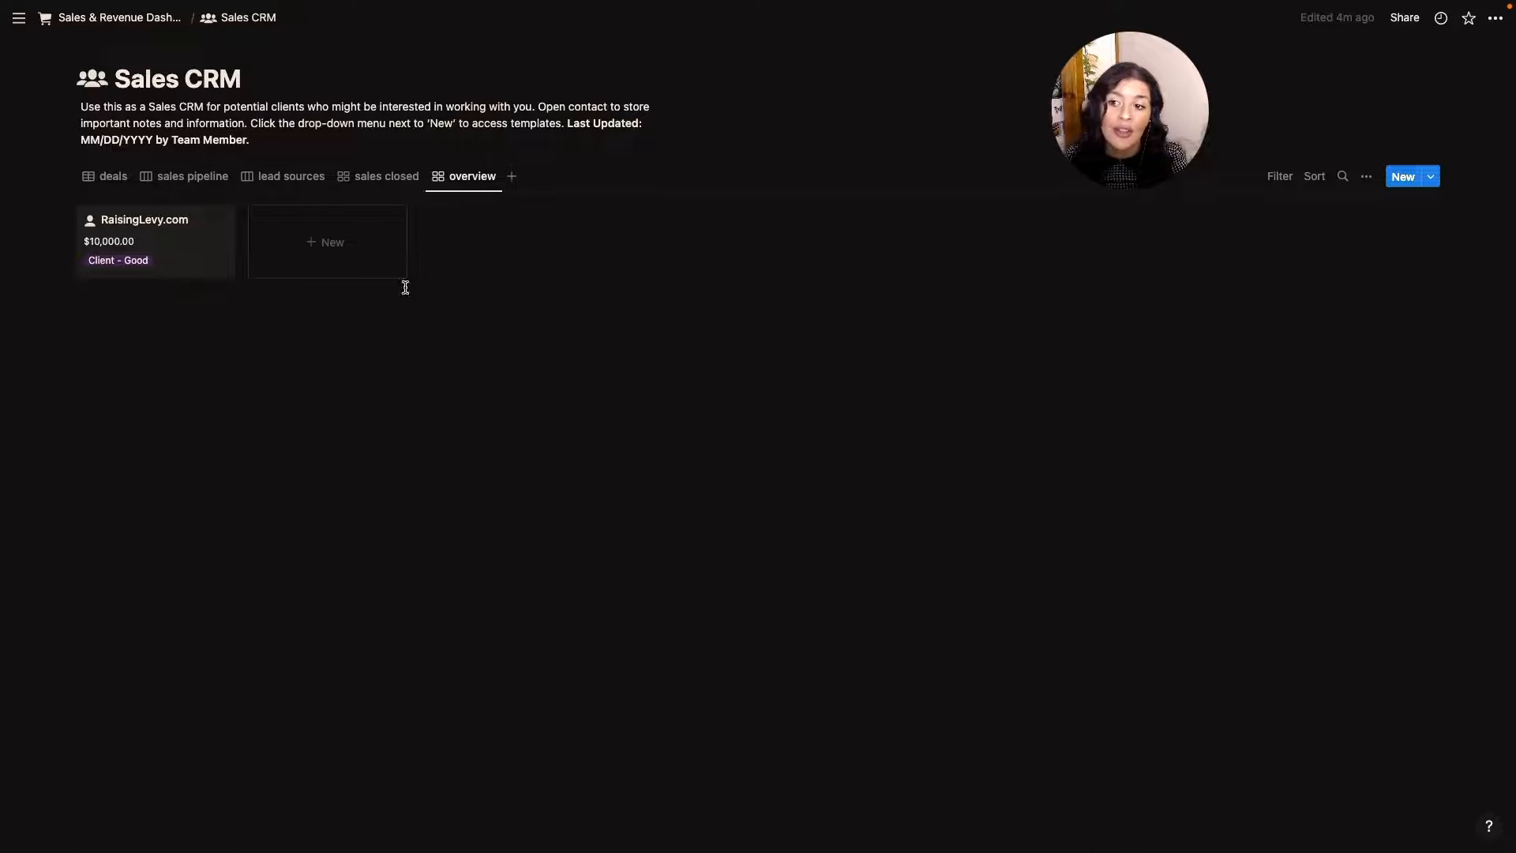
# Convert the Contact(s) property of the deals table to a two-way relation with the Contacts database
pyautogui.click(108, 186)
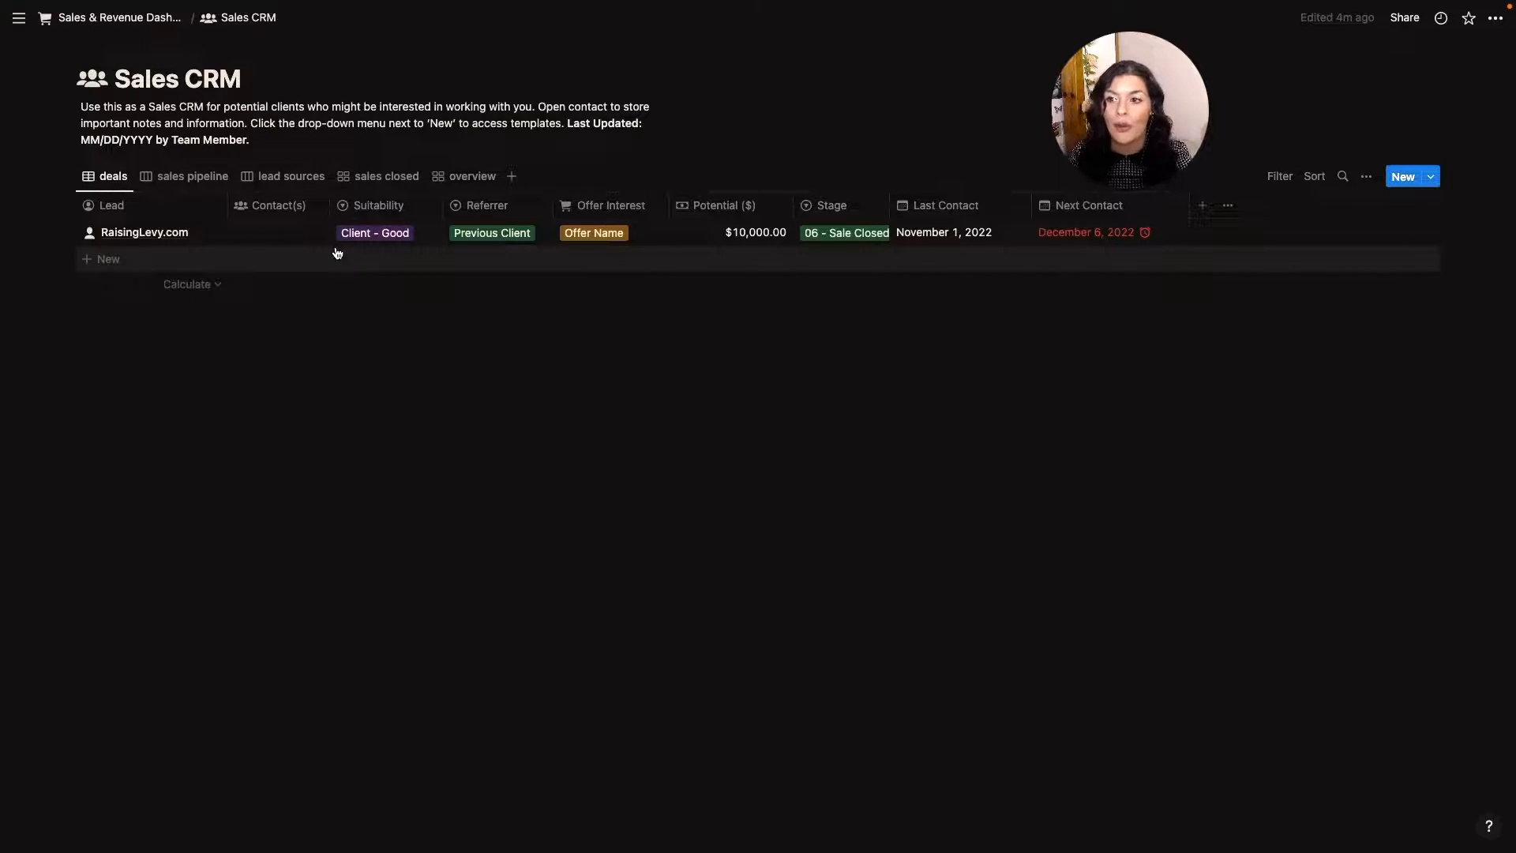
pyautogui.click(292, 206)
pyautogui.click(294, 270)
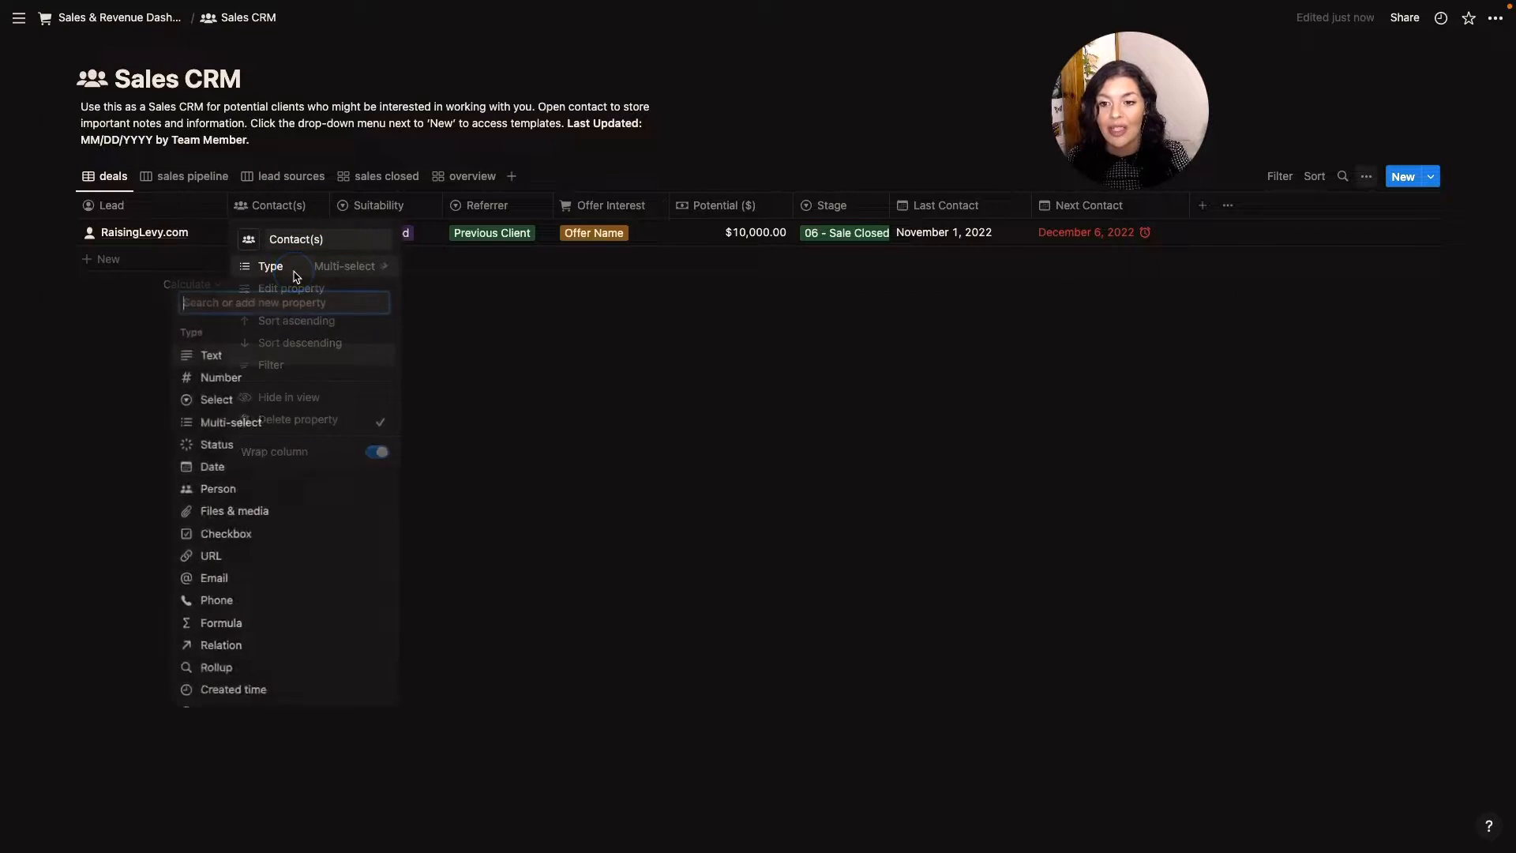
pyautogui.click(222, 642)
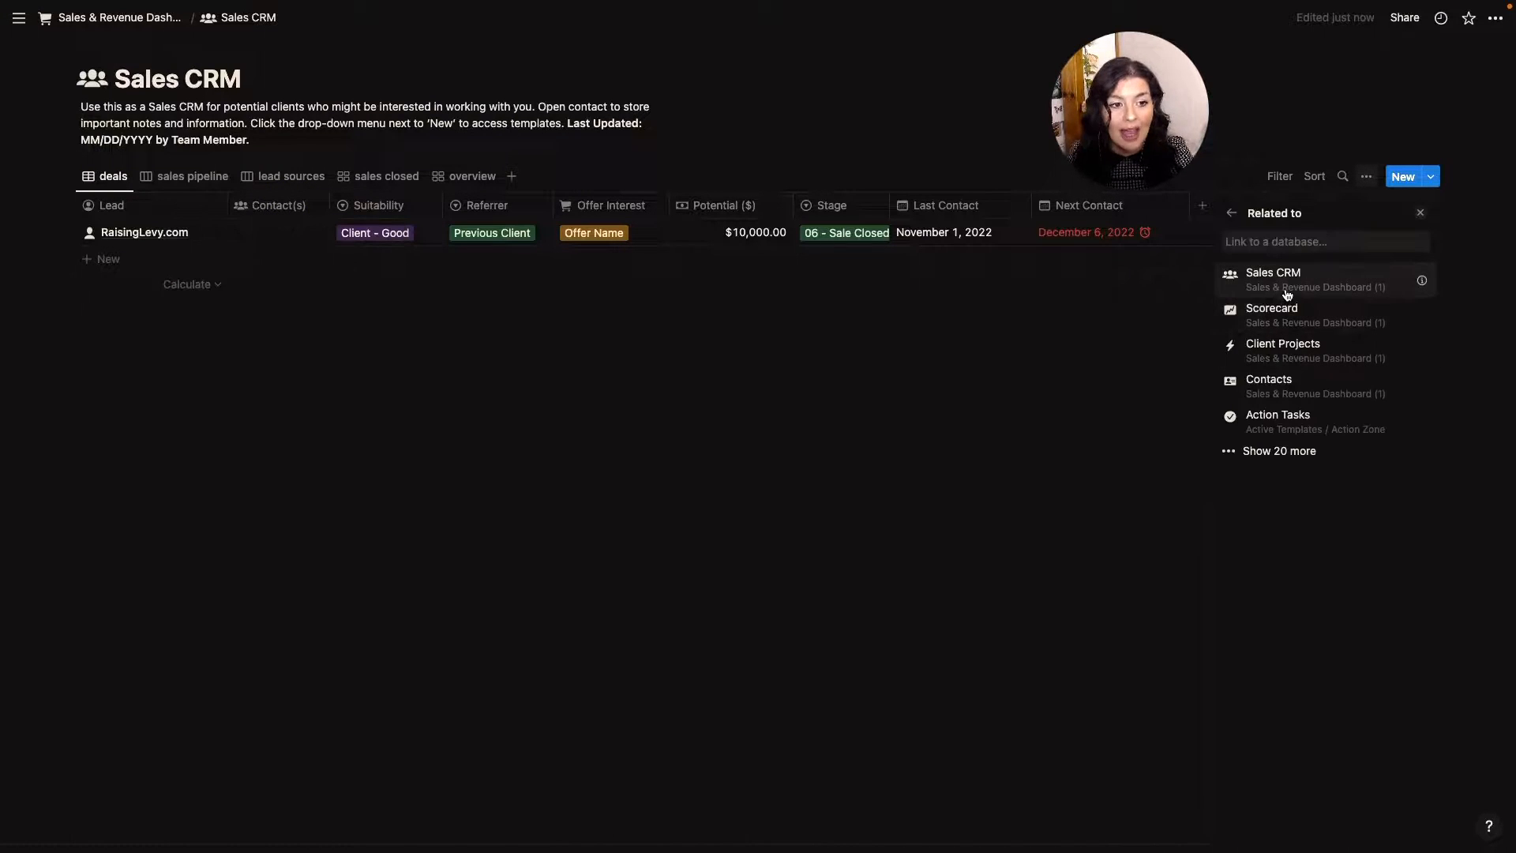
pyautogui.click(1282, 380)
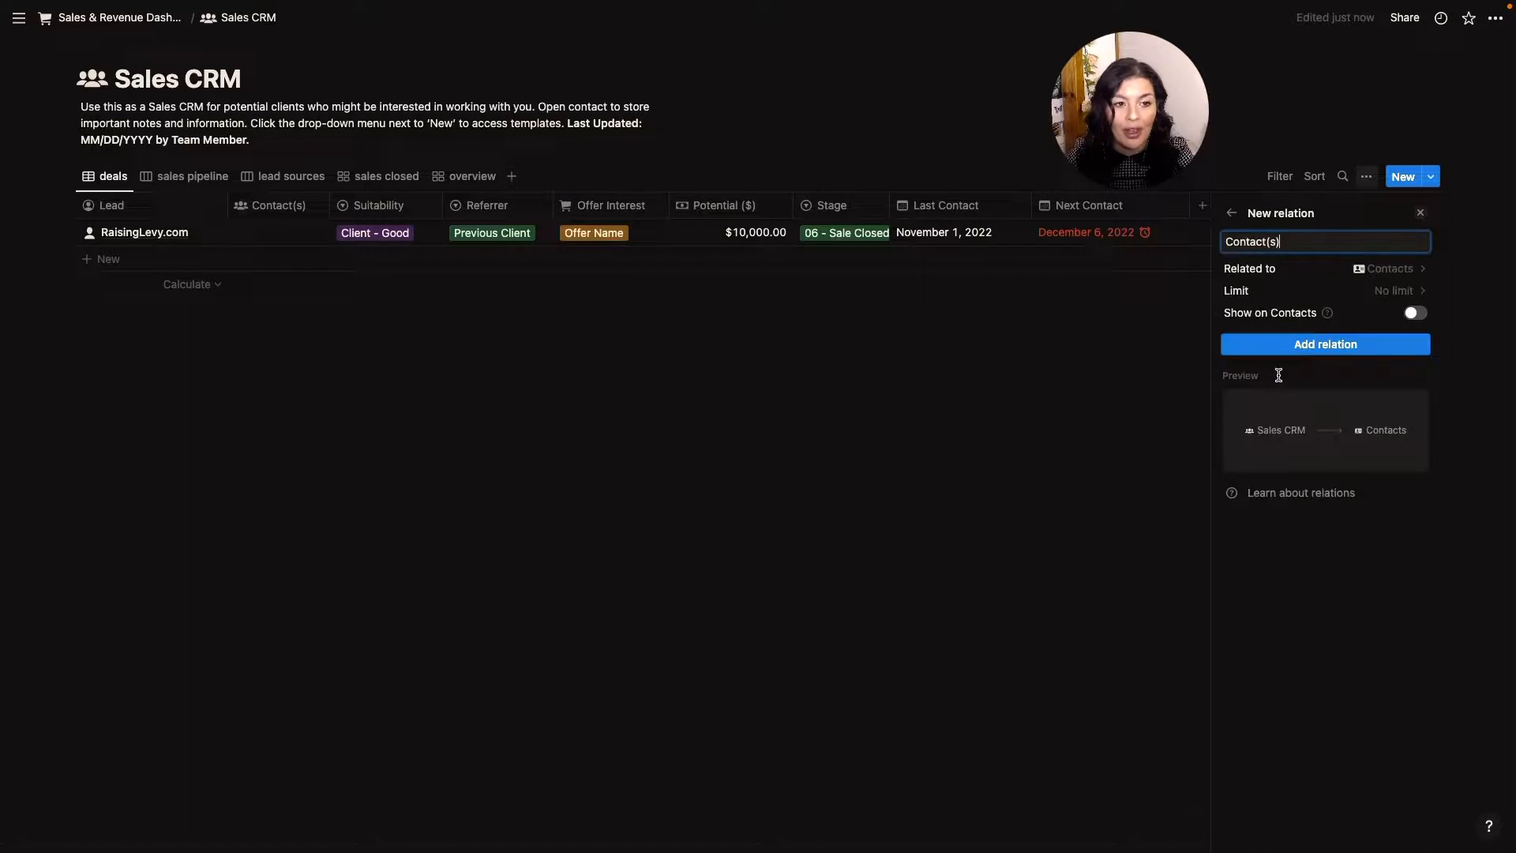
pyautogui.click(1418, 314)
pyautogui.click(1311, 399)
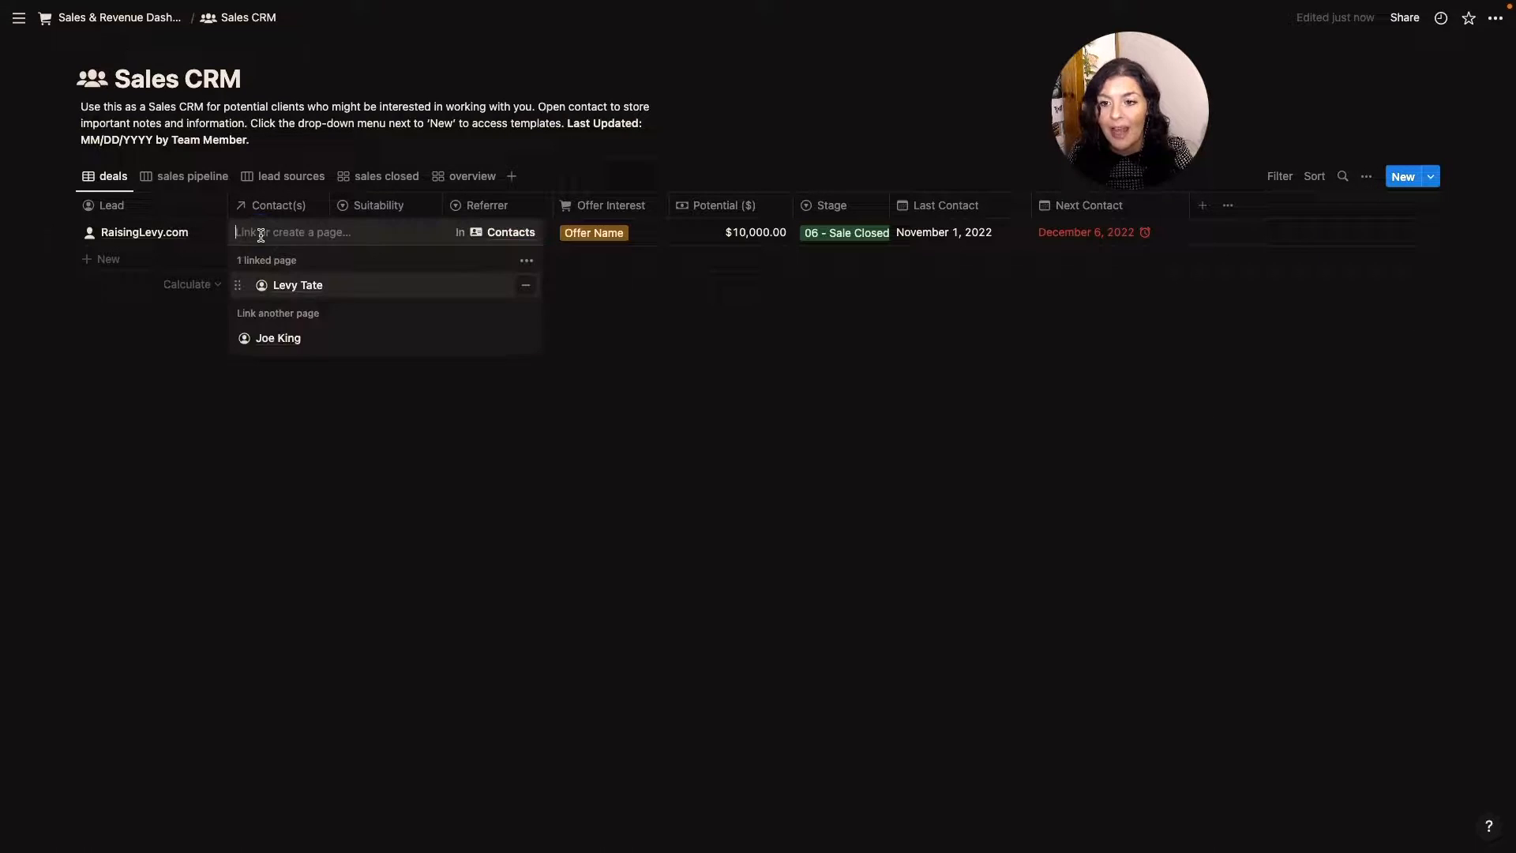
# Link both available contacts to the RaisingLevy.com deal and give the Contact(s) property the group-of-people icon
pyautogui.click(292, 338)
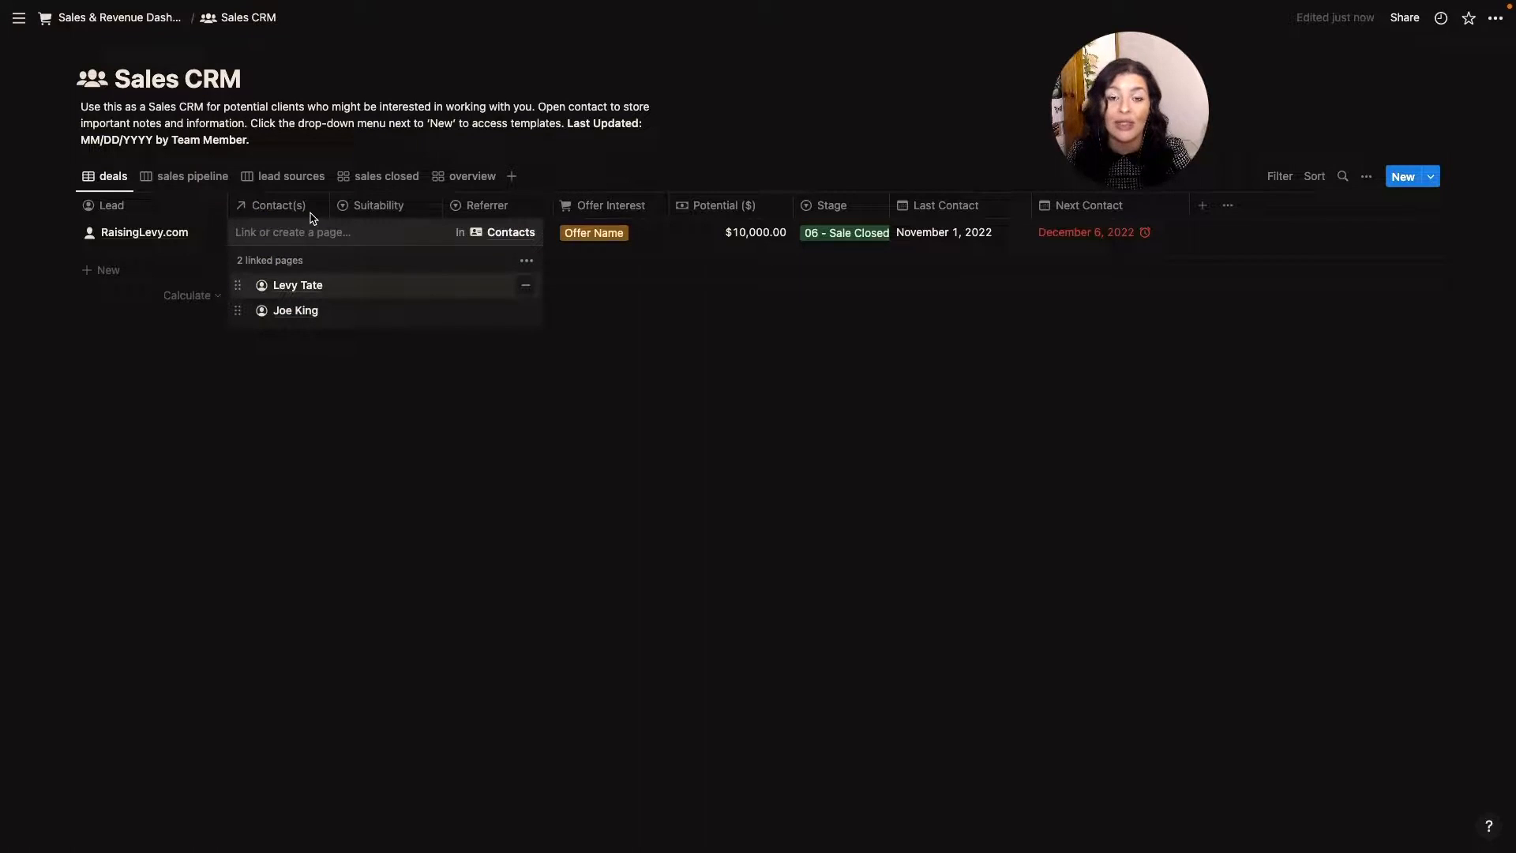
pyautogui.click(242, 211)
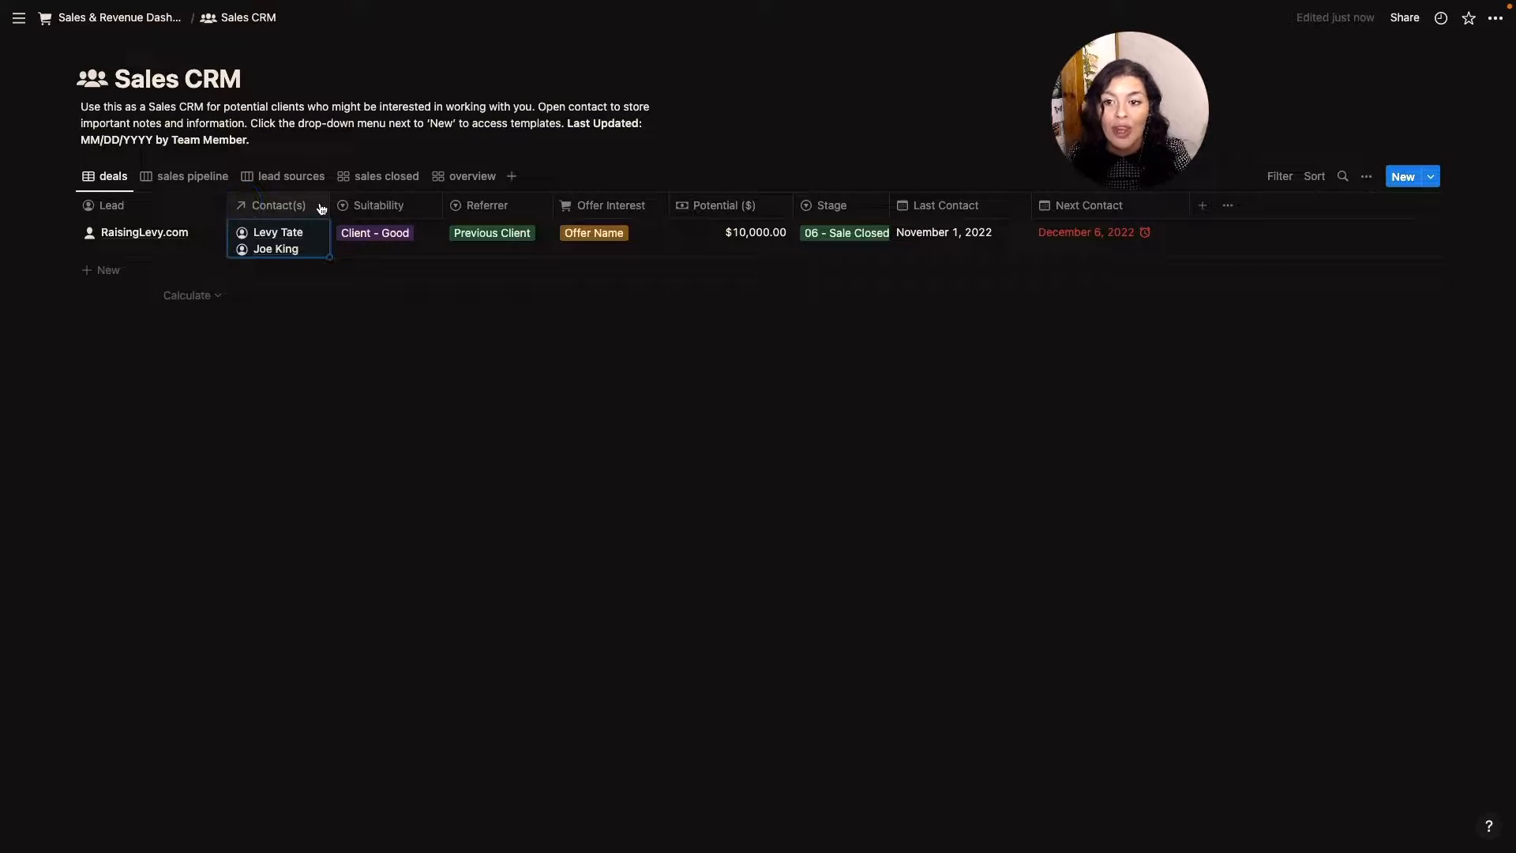
pyautogui.click(245, 209)
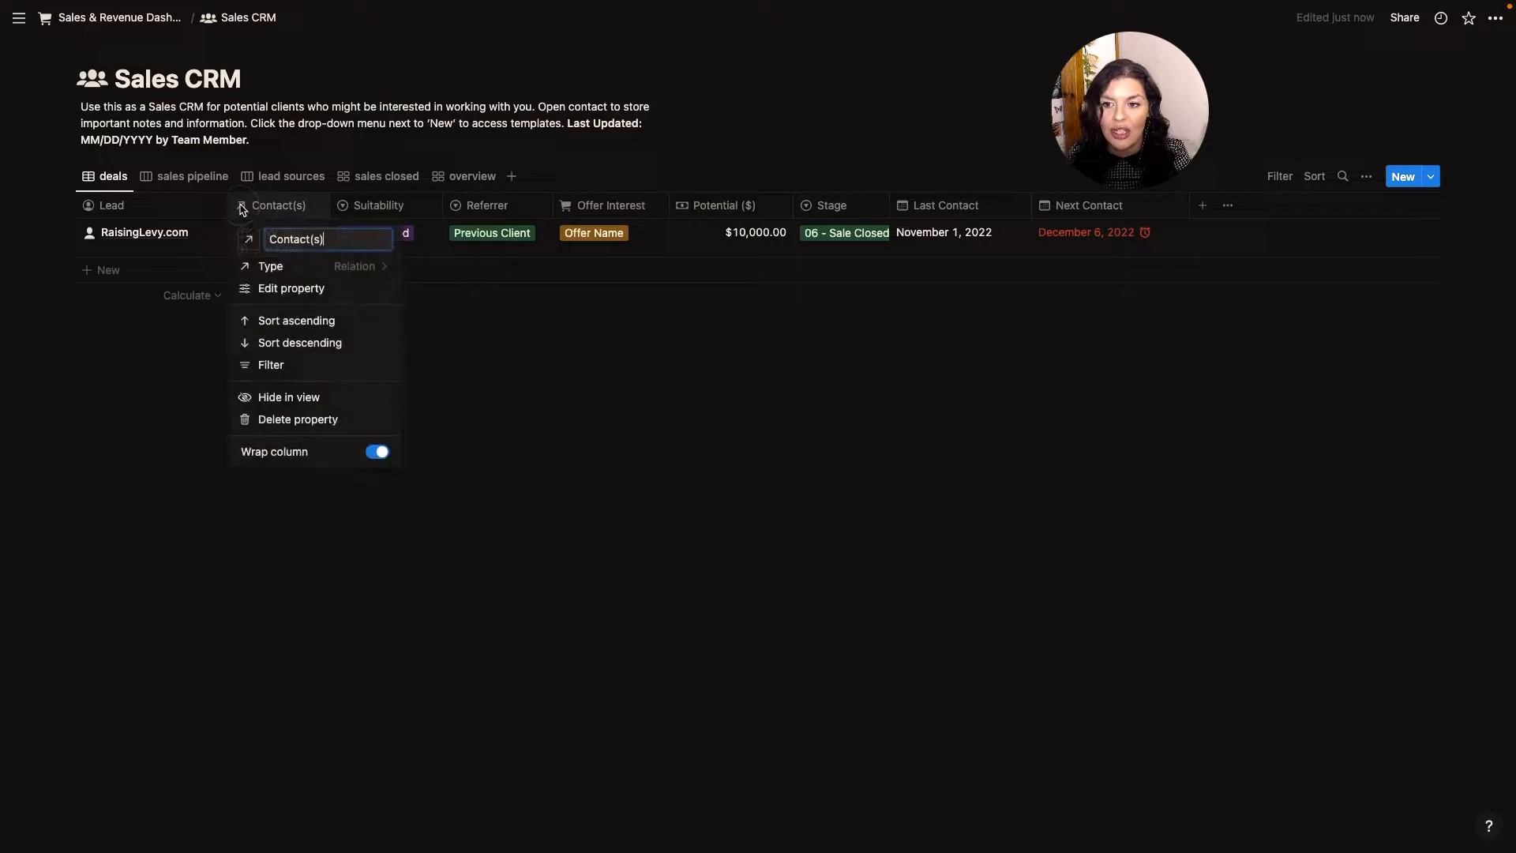
pyautogui.click(251, 240)
pyautogui.write('pe')
pyautogui.click(262, 388)
pyautogui.click(909, 437)
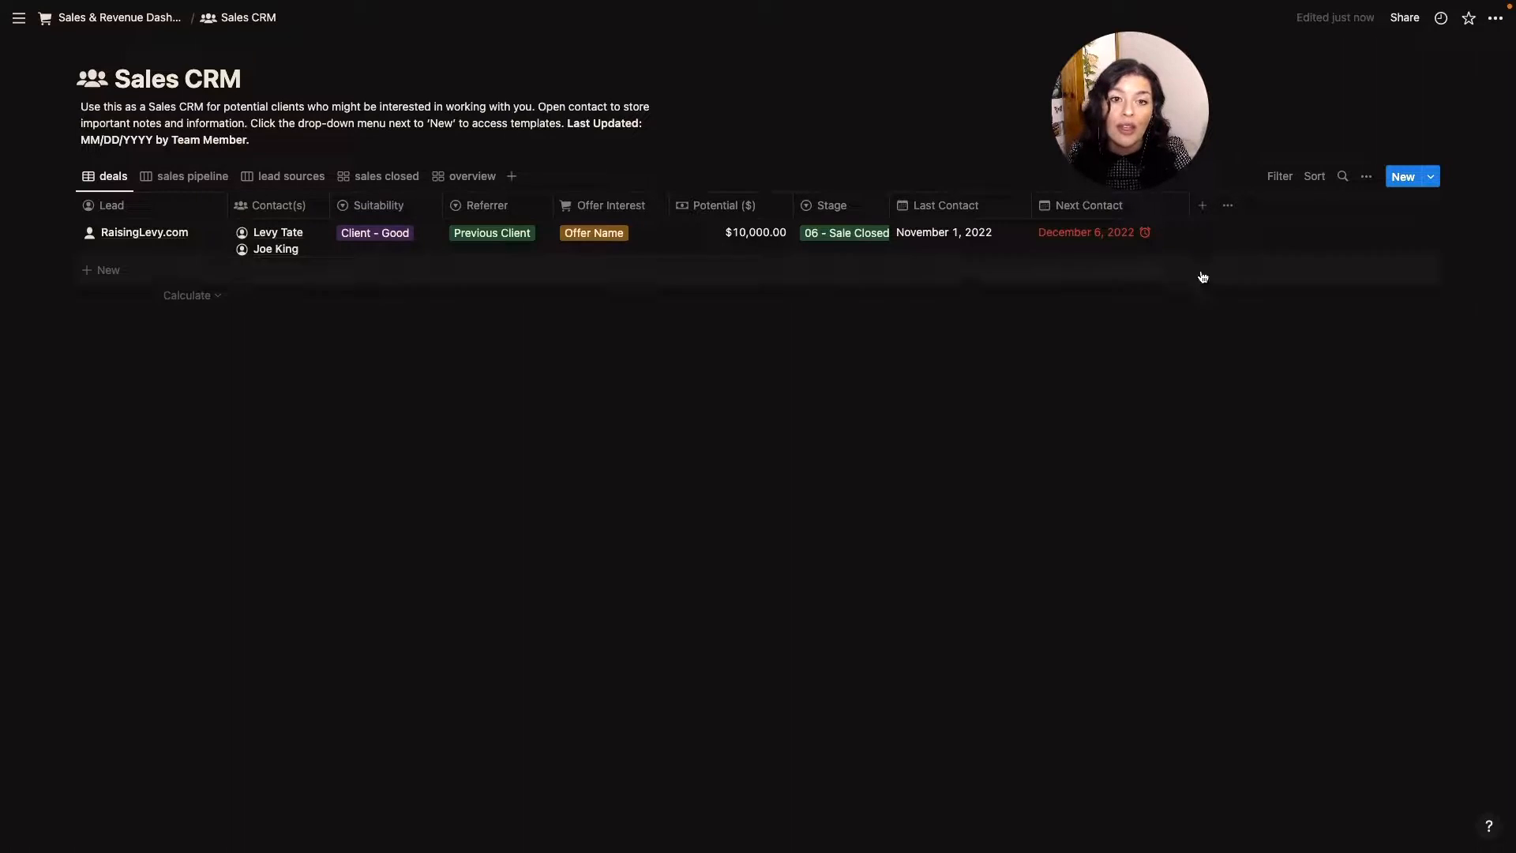
# Add a relation property to the Client Projects database under Sales & Revenue Dashboard (1), shown on Client Projects as CRM
pyautogui.click(1203, 206)
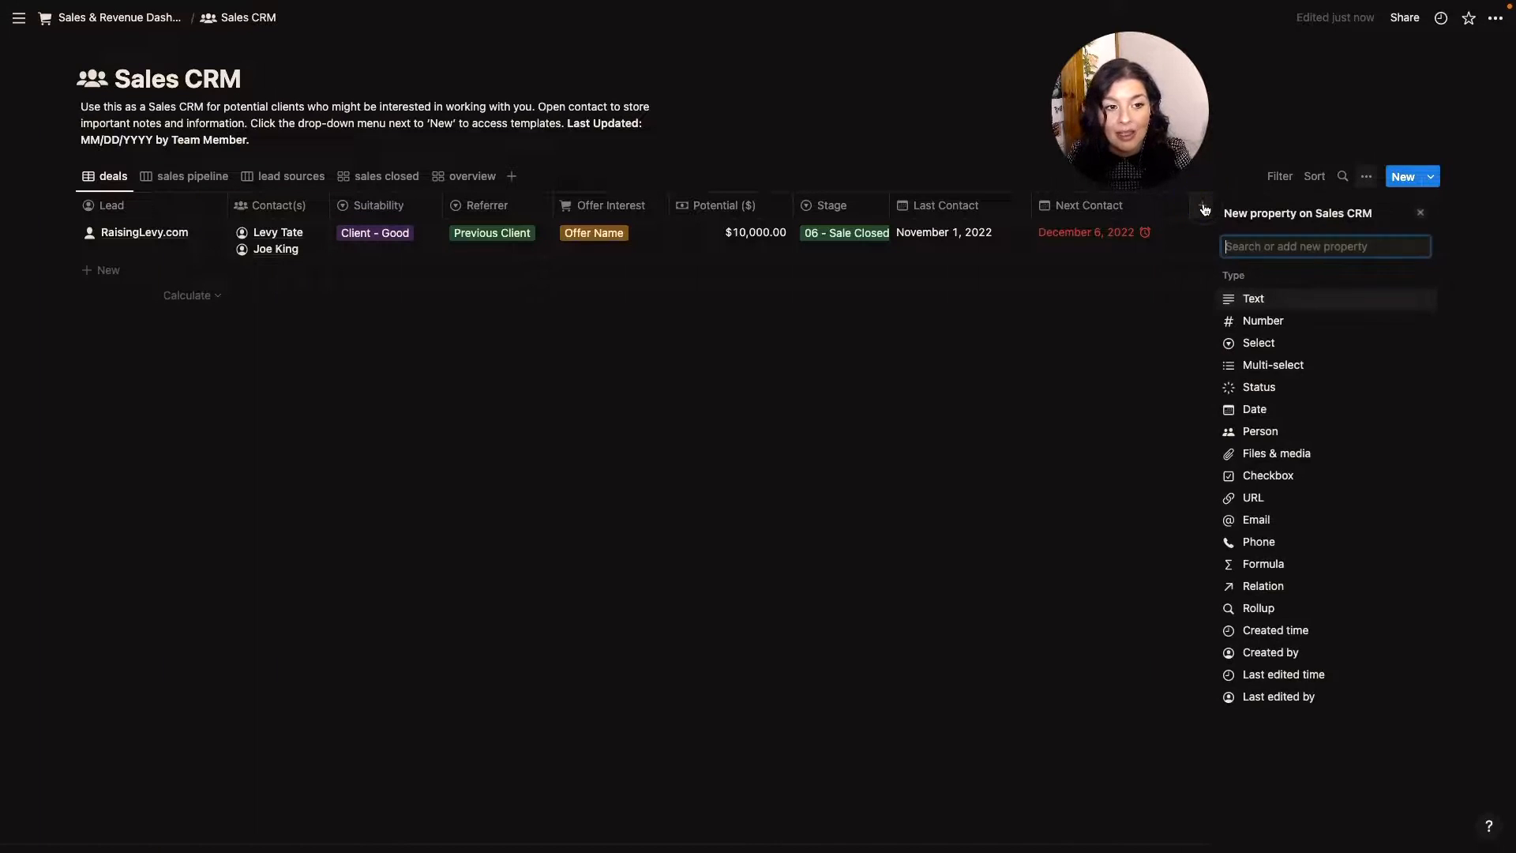
pyautogui.write('rela')
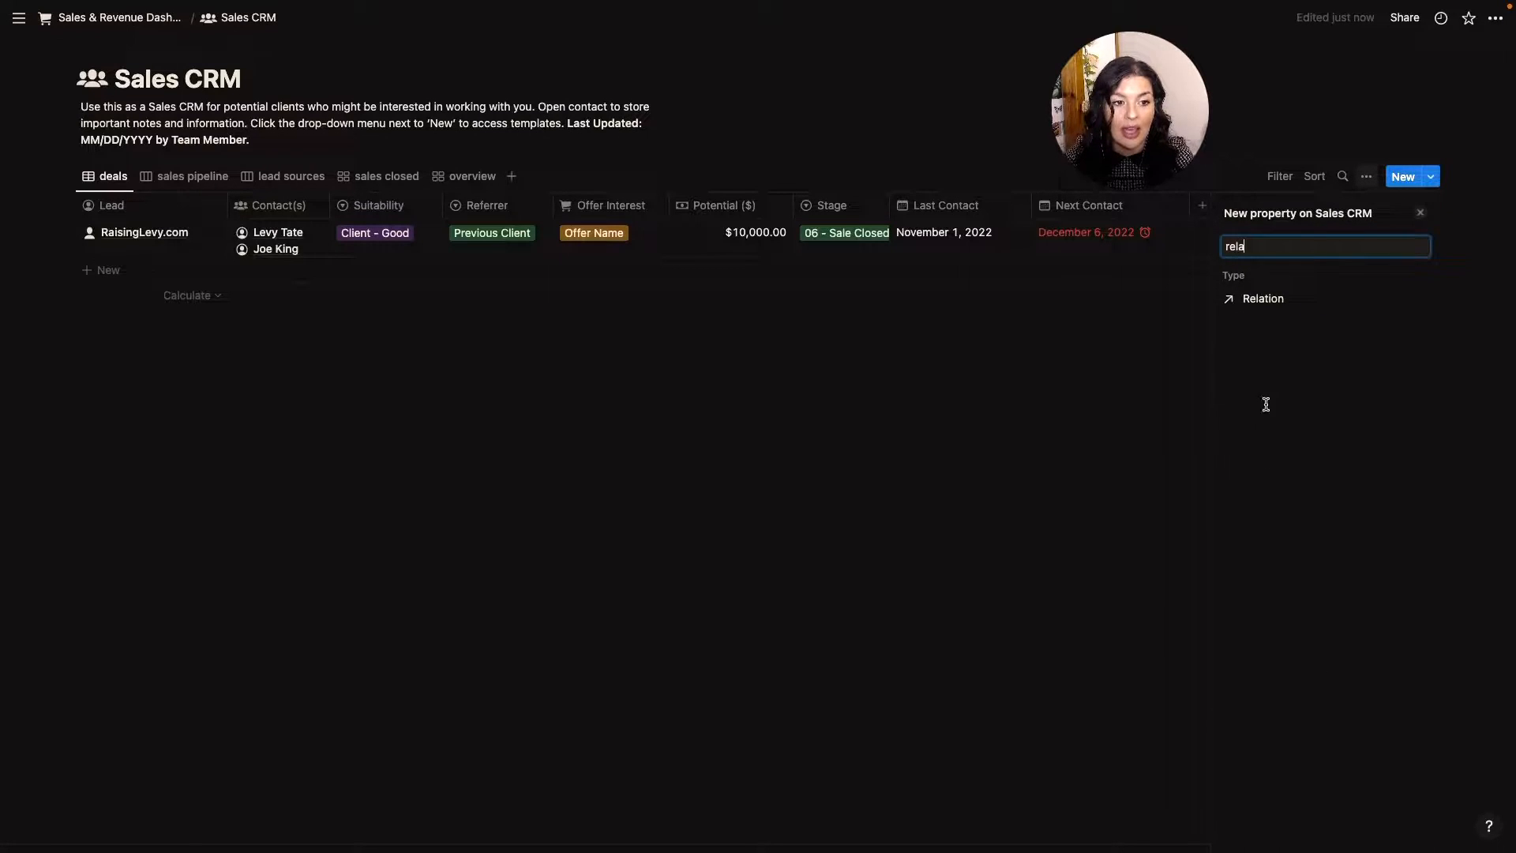
pyautogui.click(1279, 298)
pyautogui.write('Projects')
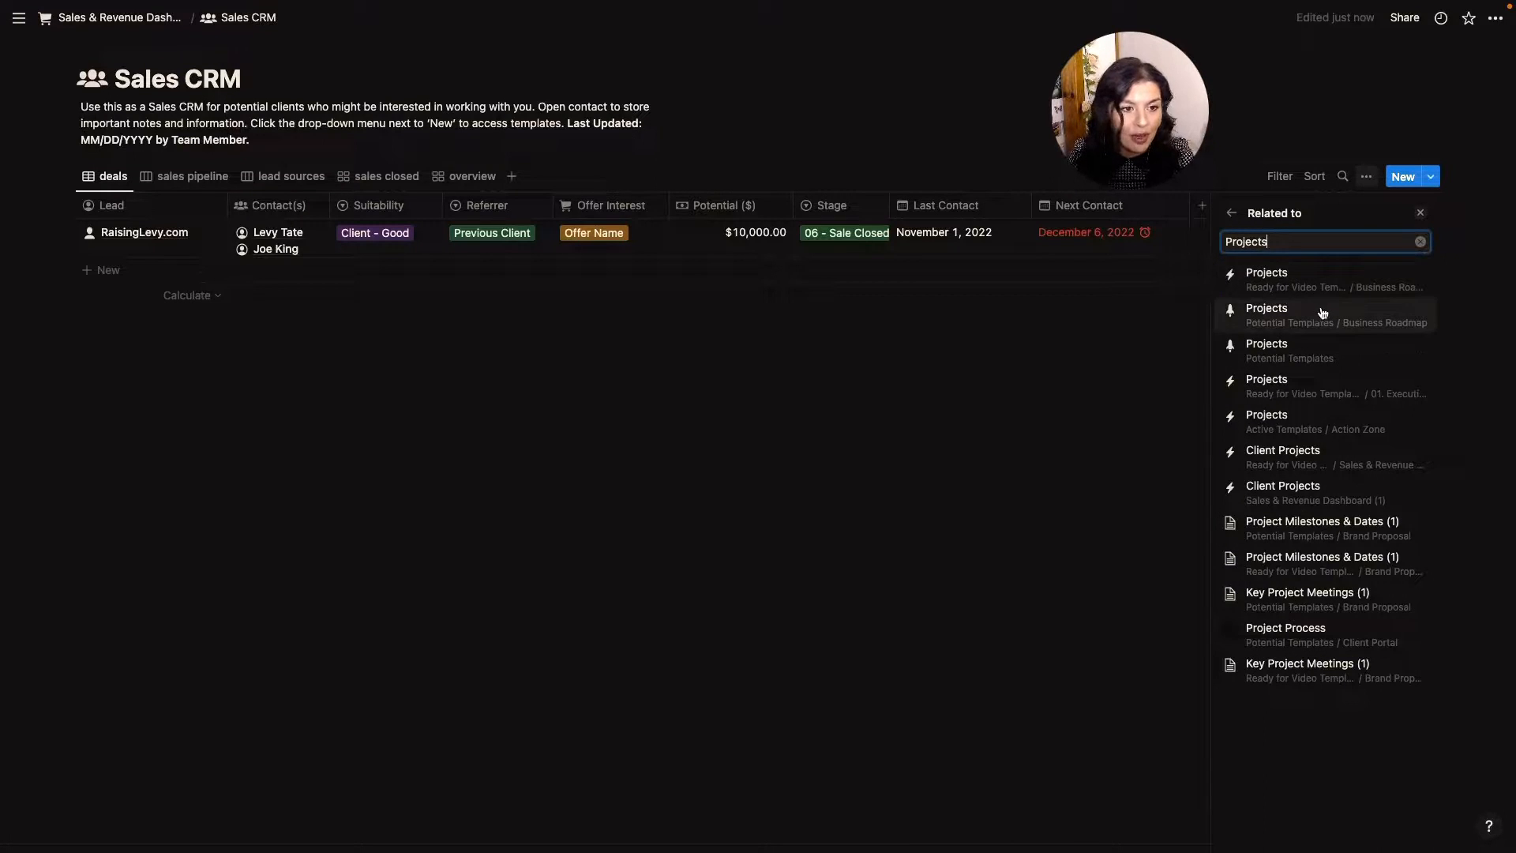
pyautogui.click(1263, 496)
pyautogui.click(1415, 314)
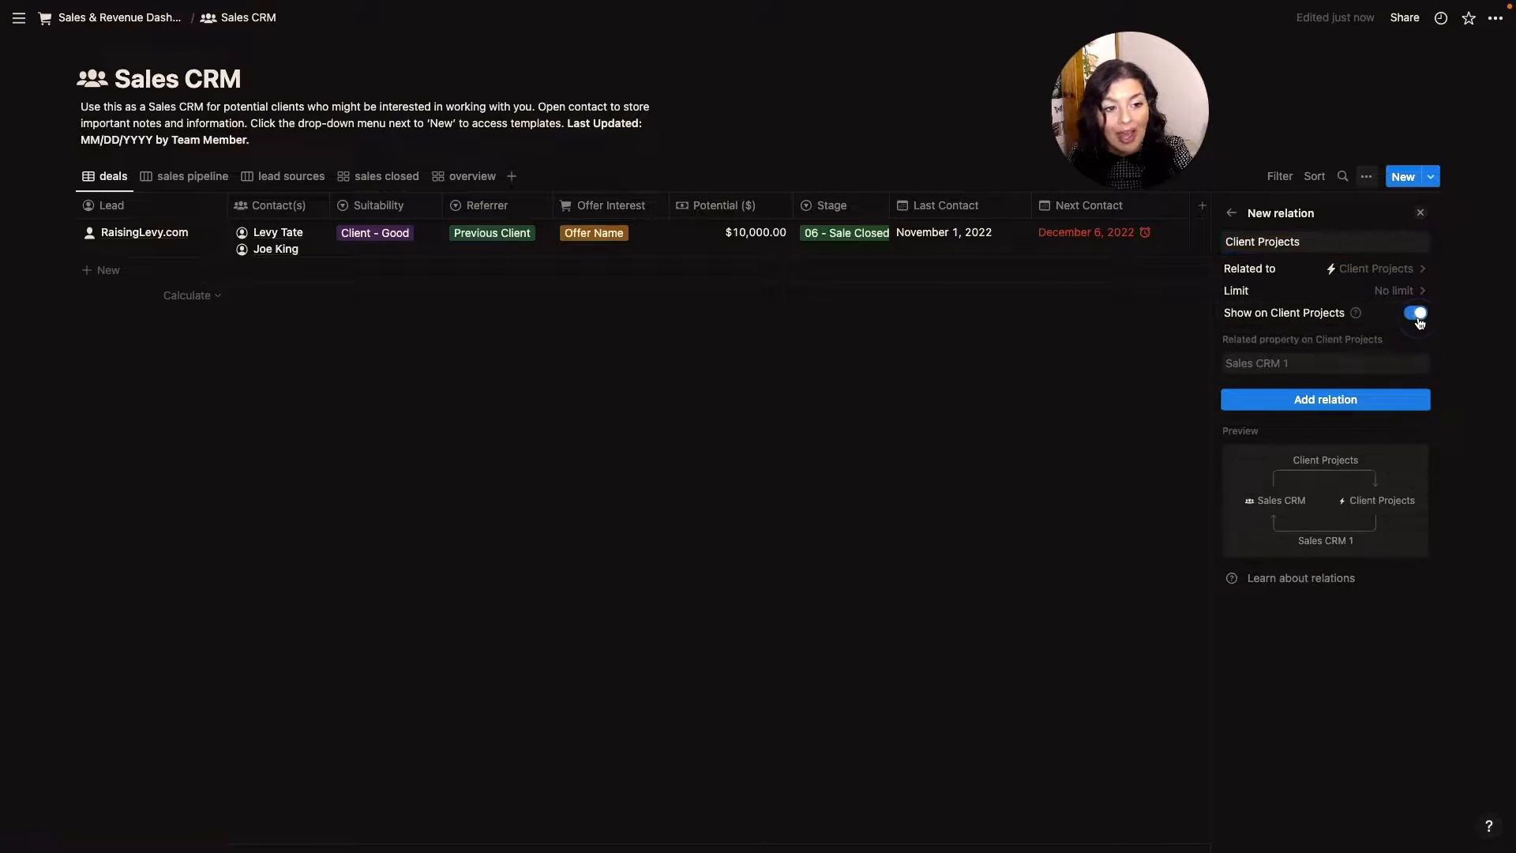
pyautogui.click(1256, 368)
pyautogui.write('CRM')
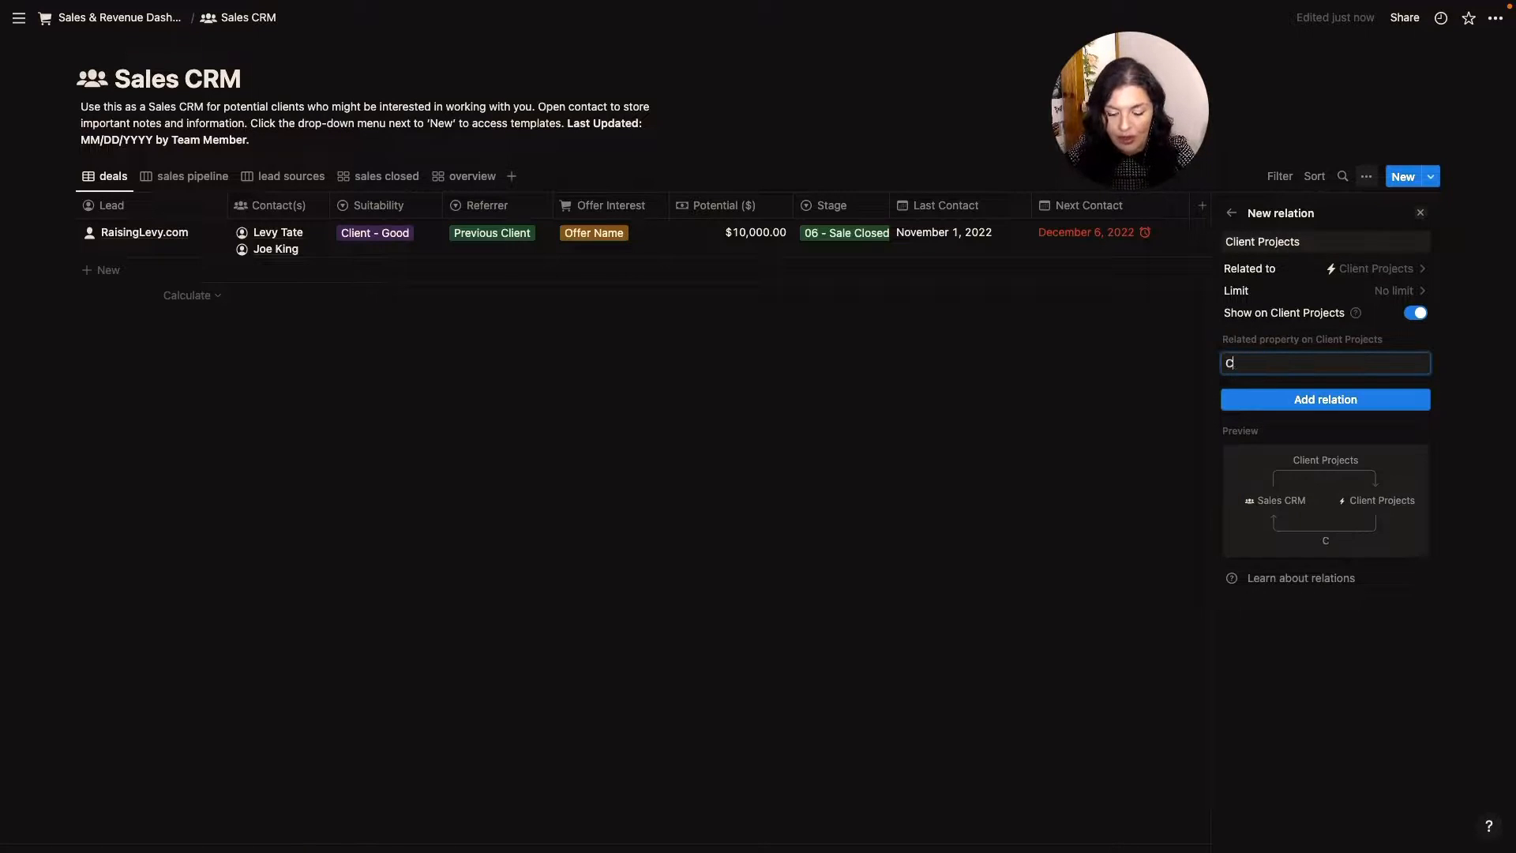
pyautogui.click(1298, 401)
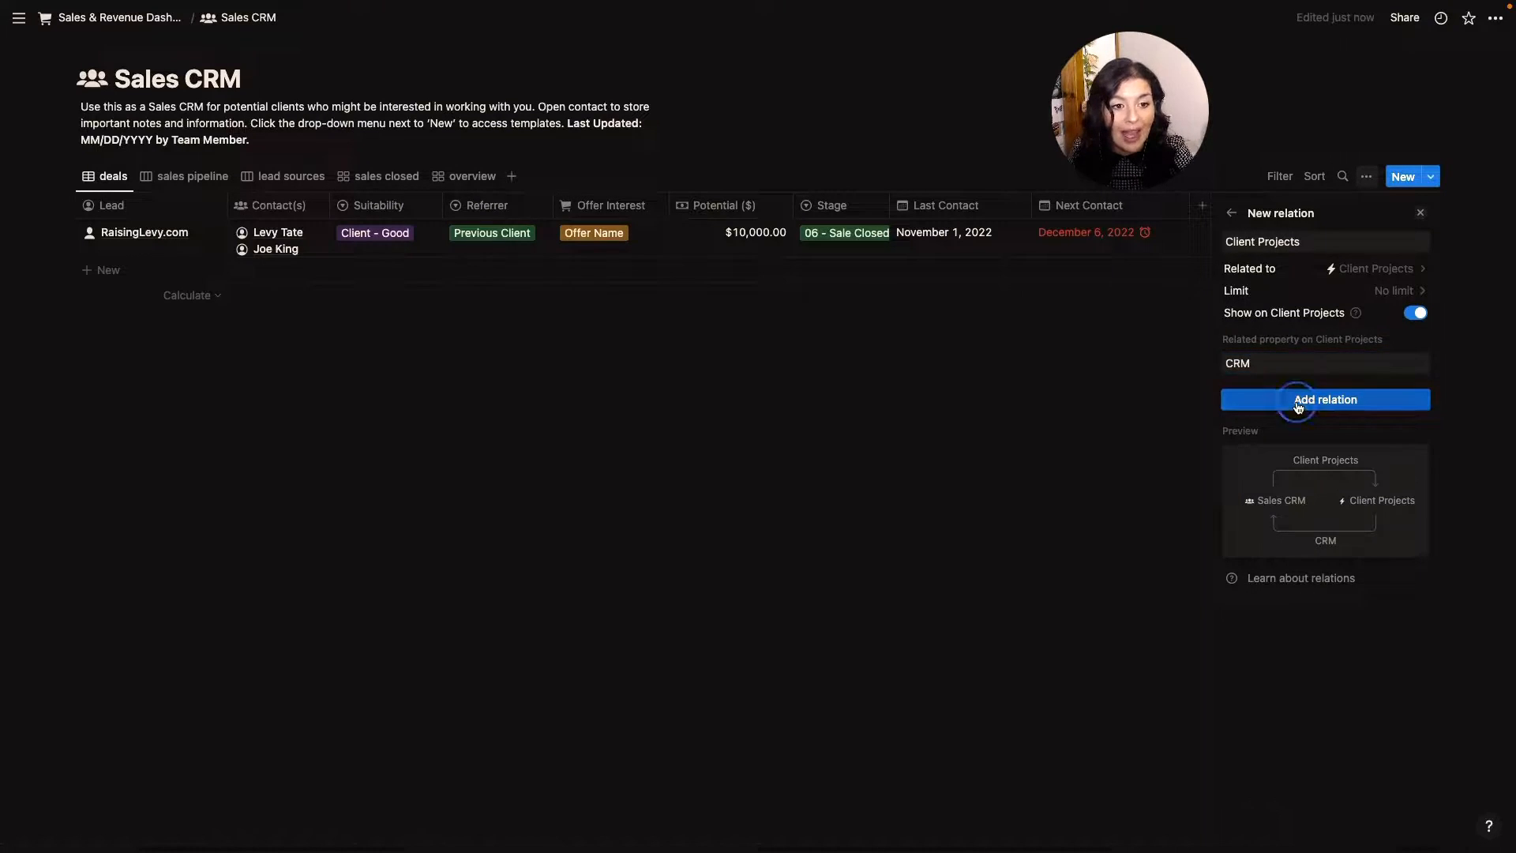
# Change the Client Projects property's icon to the lightning bolt
pyautogui.click(1236, 245)
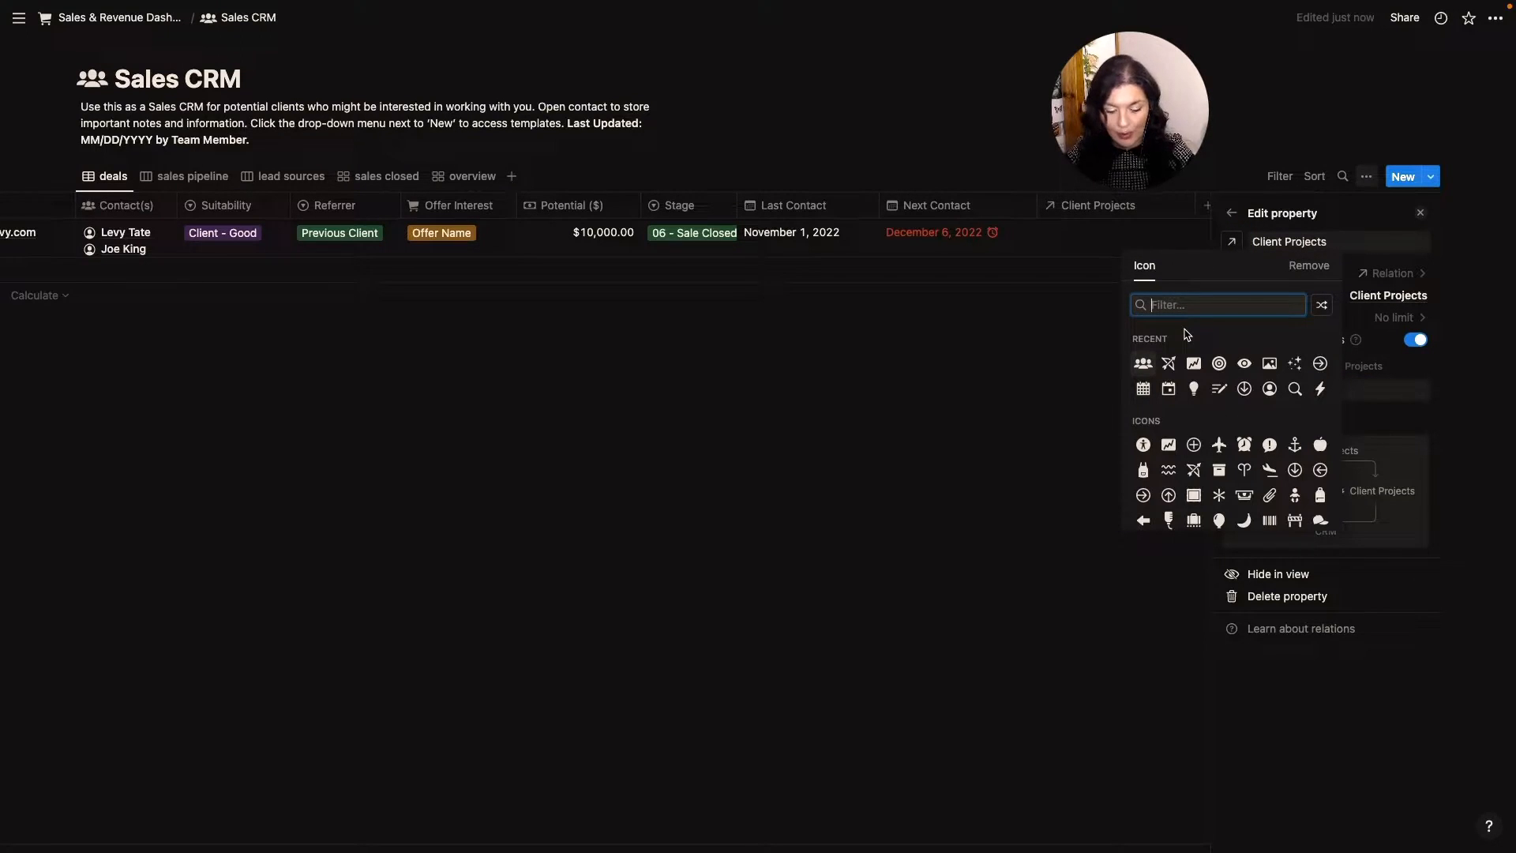
pyautogui.click(1320, 388)
pyautogui.click(1131, 400)
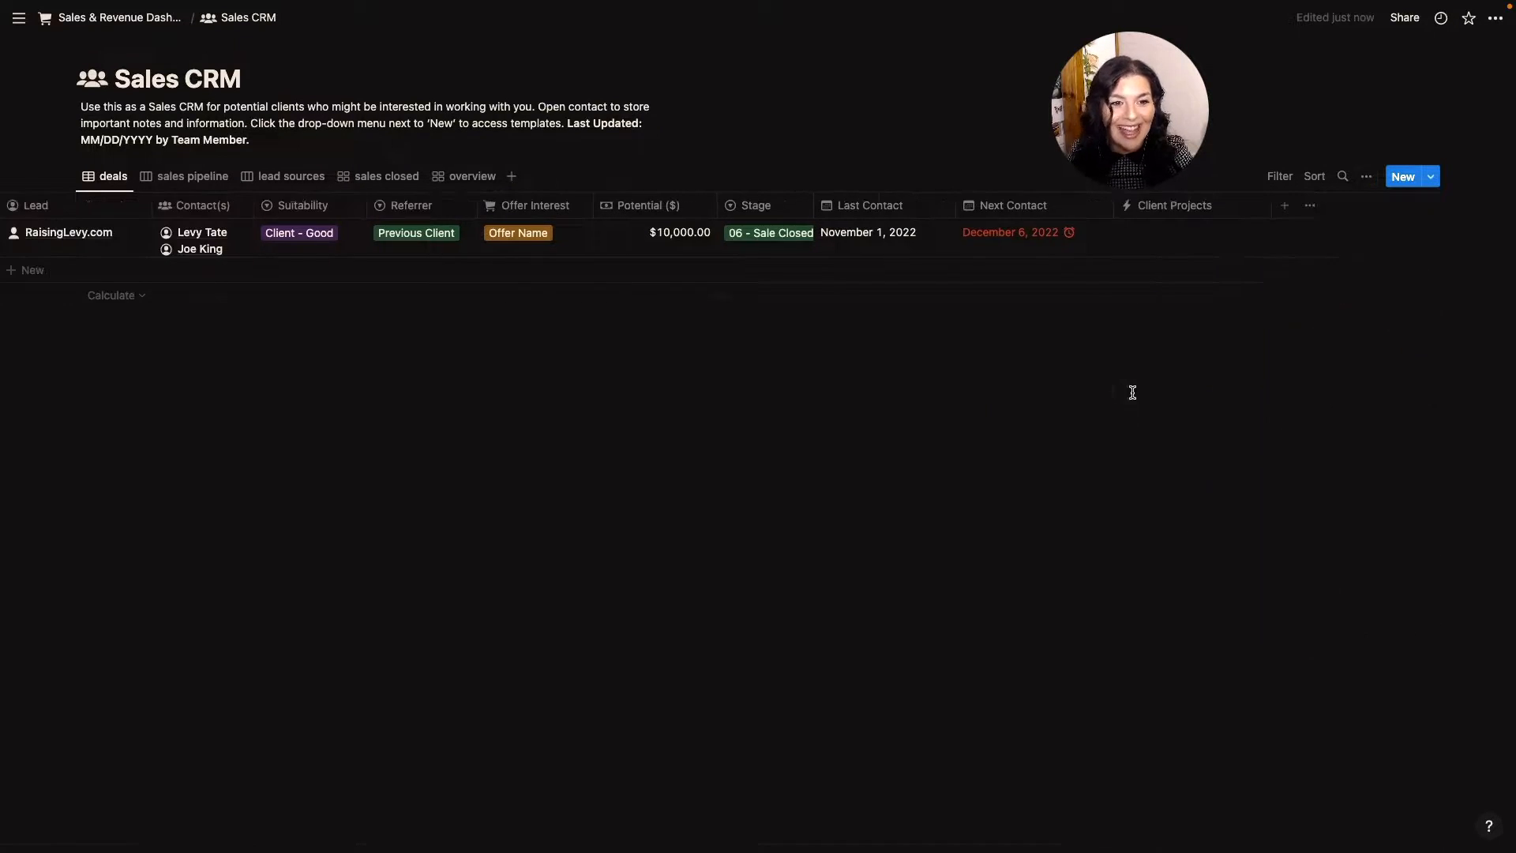
# Link the RaisingLevy.com project to the RaisingLevy.com deal in the Client Projects column
pyautogui.click(1229, 237)
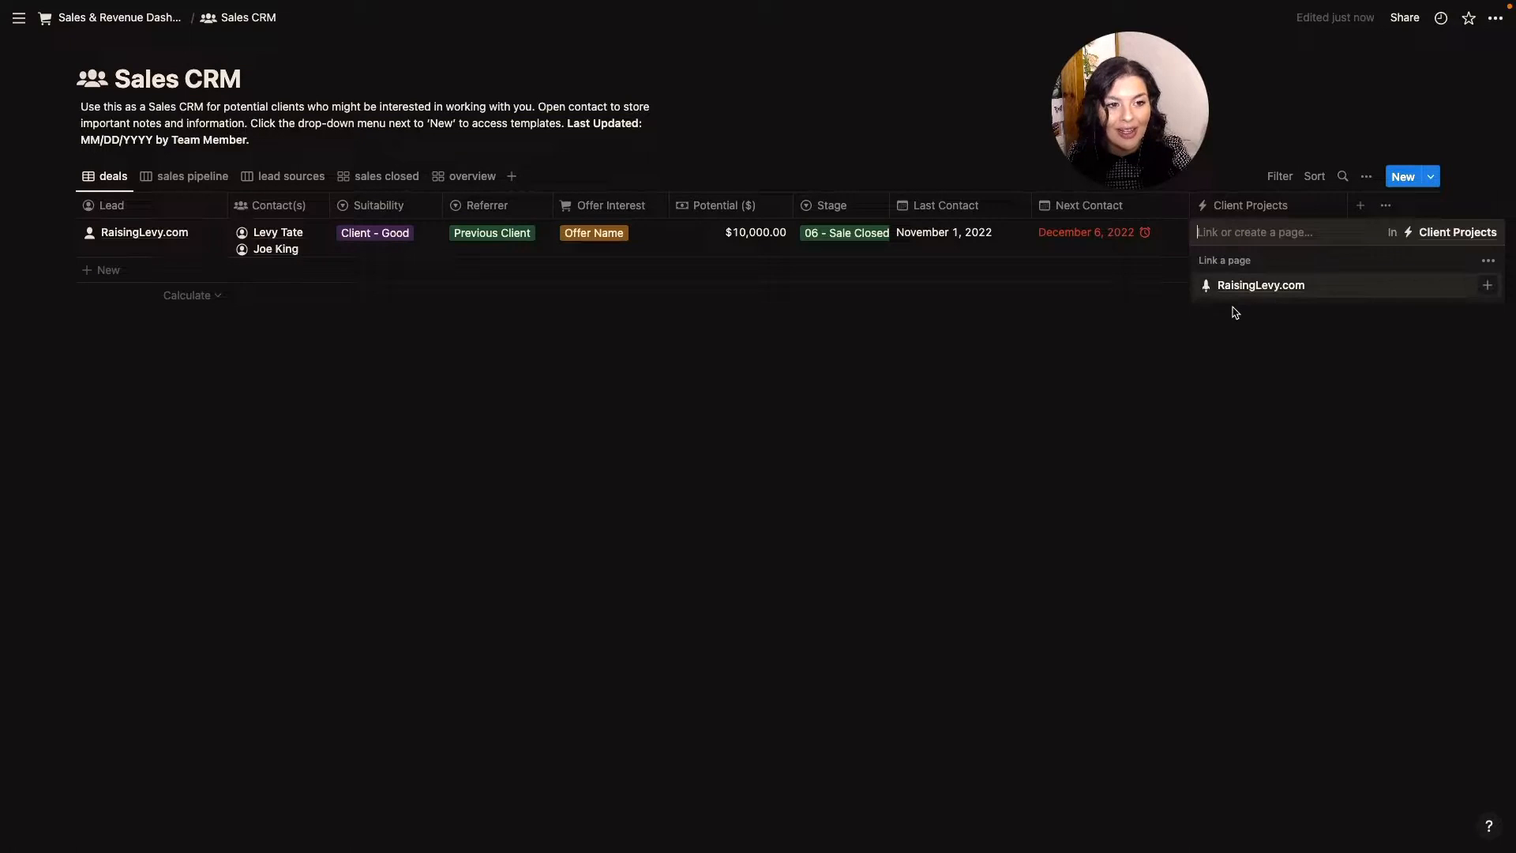
pyautogui.click(1257, 286)
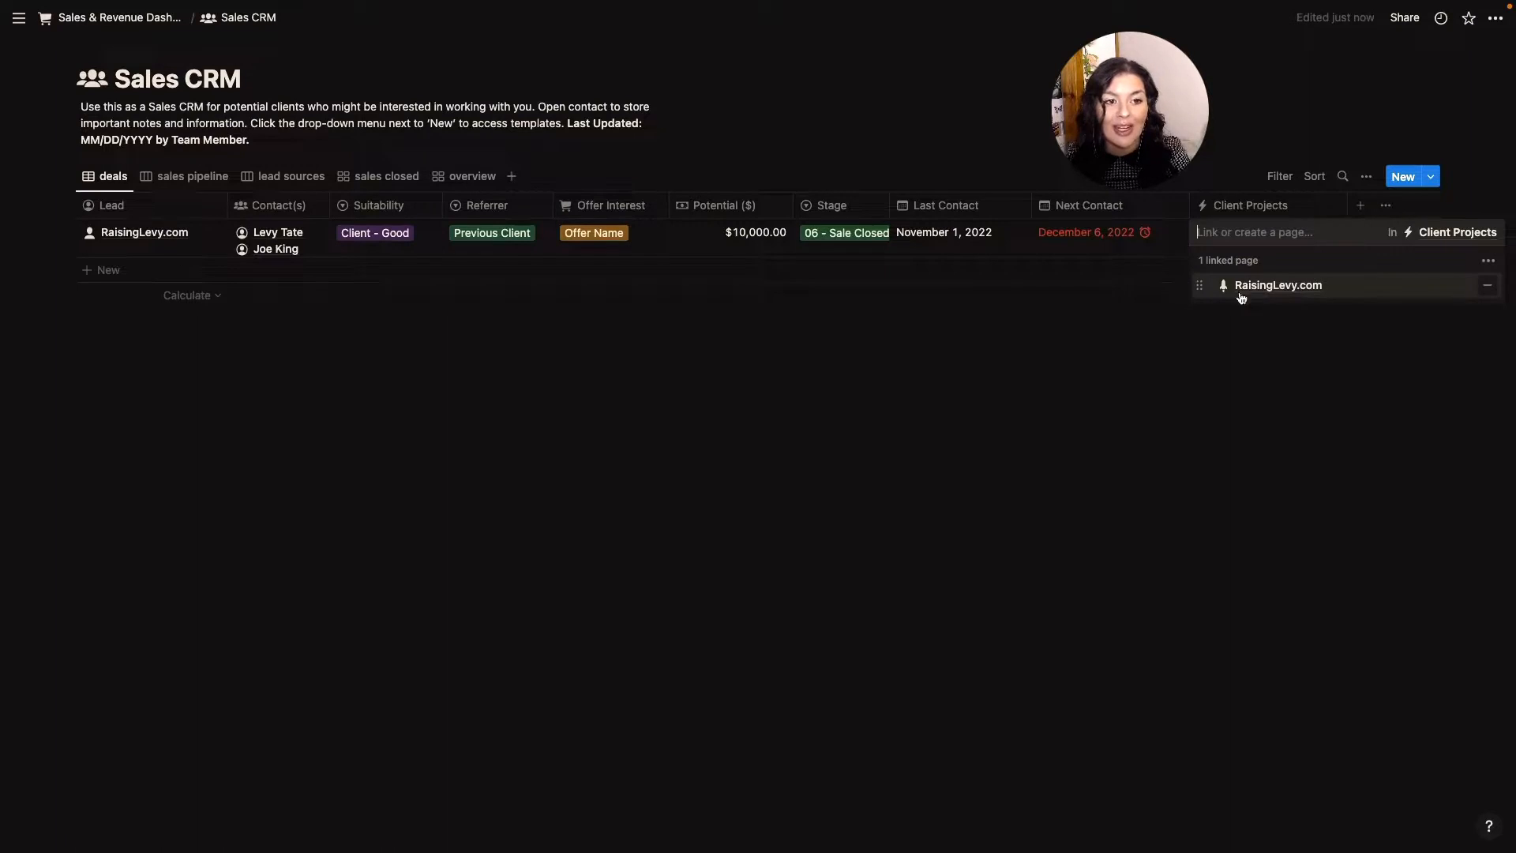
pyautogui.click(1021, 402)
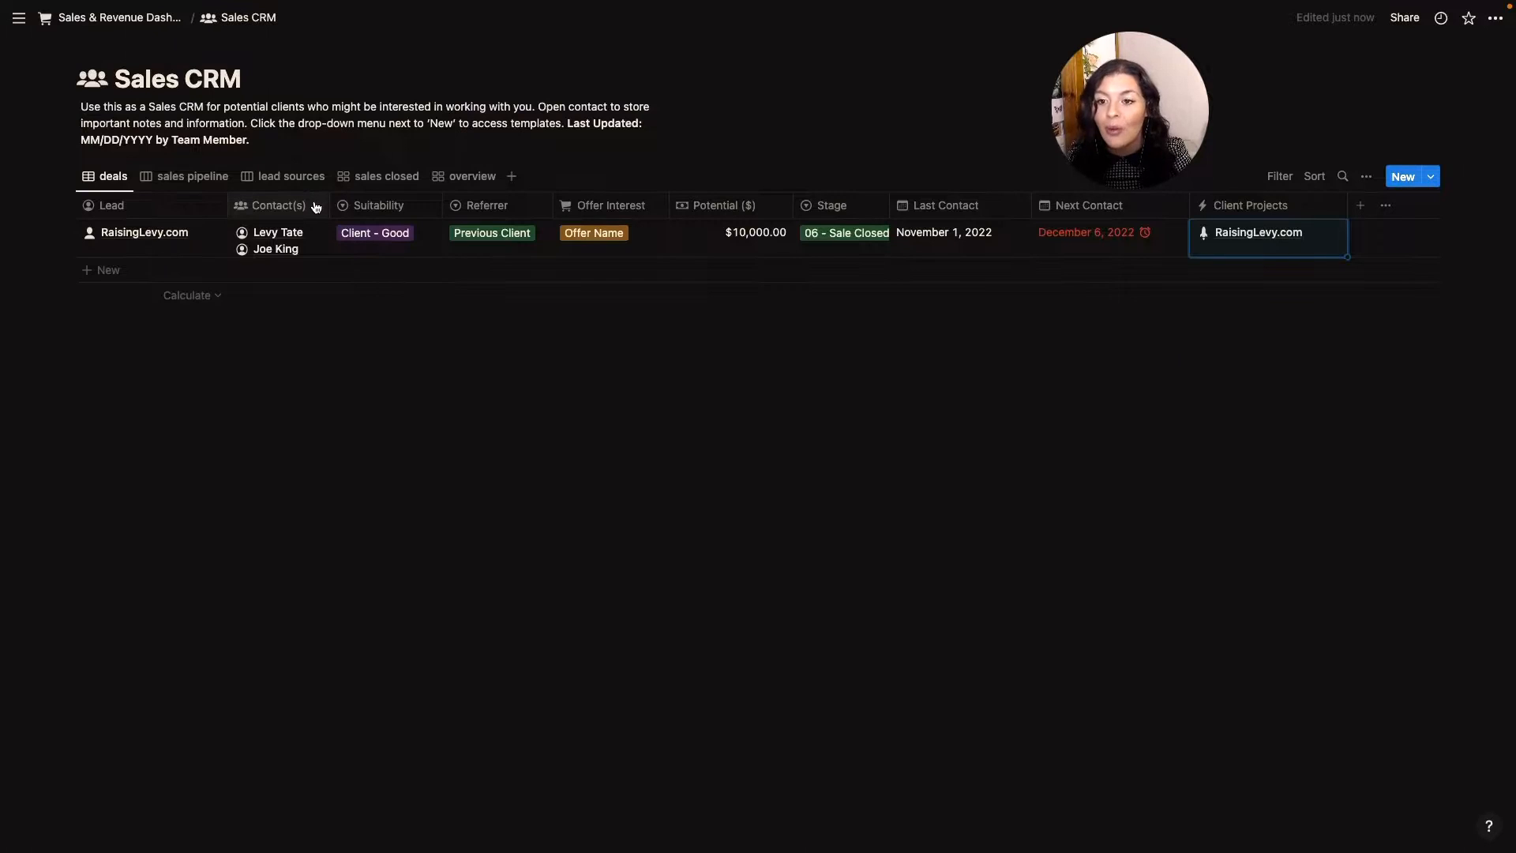
# Widen the Contact(s) column to fit both contacts on one line and open the deal's Client Projects links
pyautogui.moveTo(330, 203); pyautogui.dragTo(401, 199)
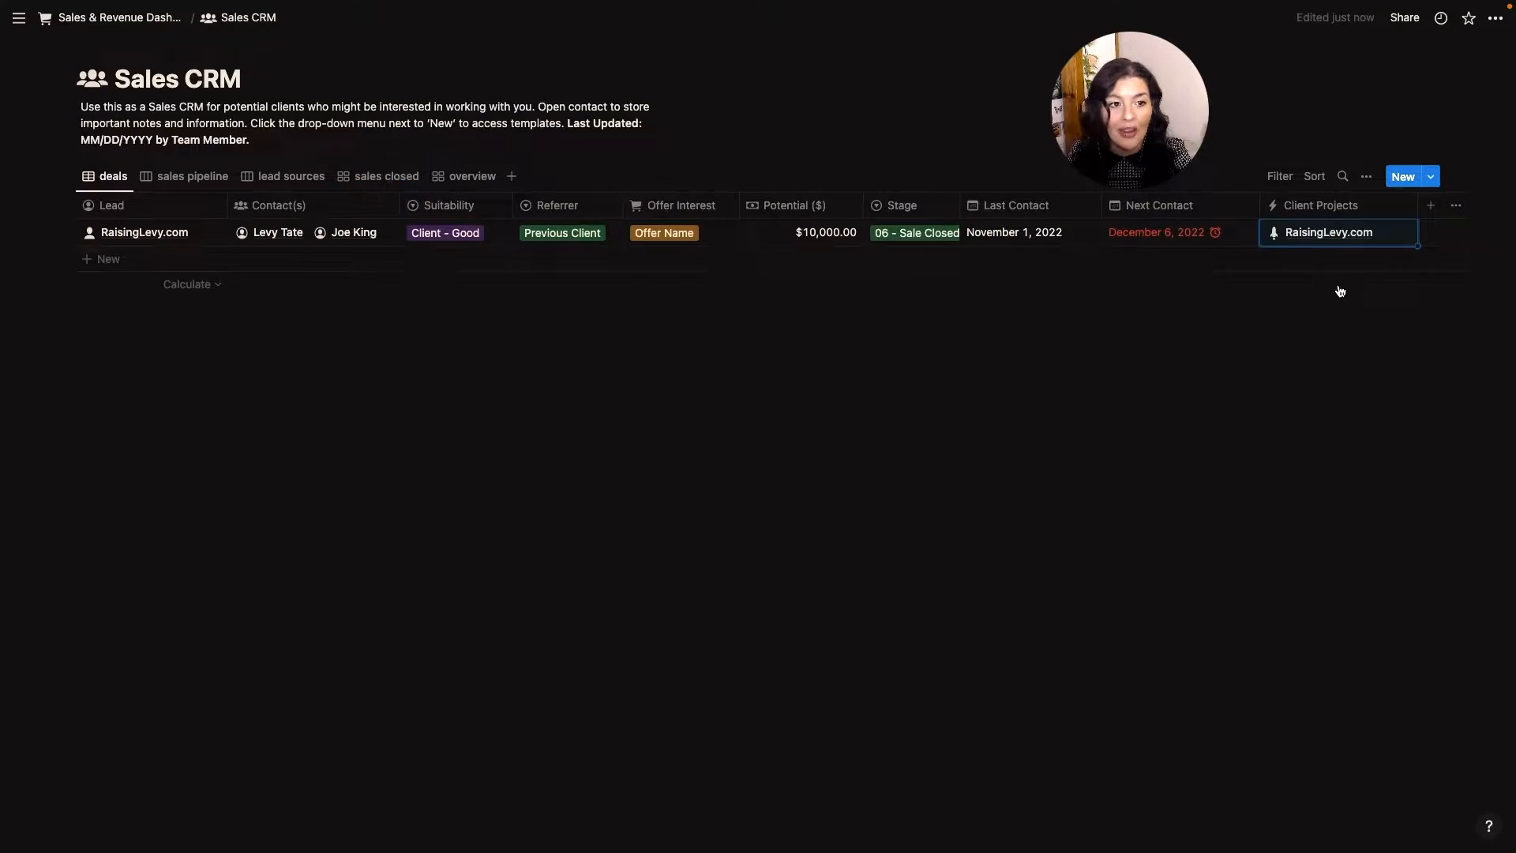
pyautogui.click(1323, 233)
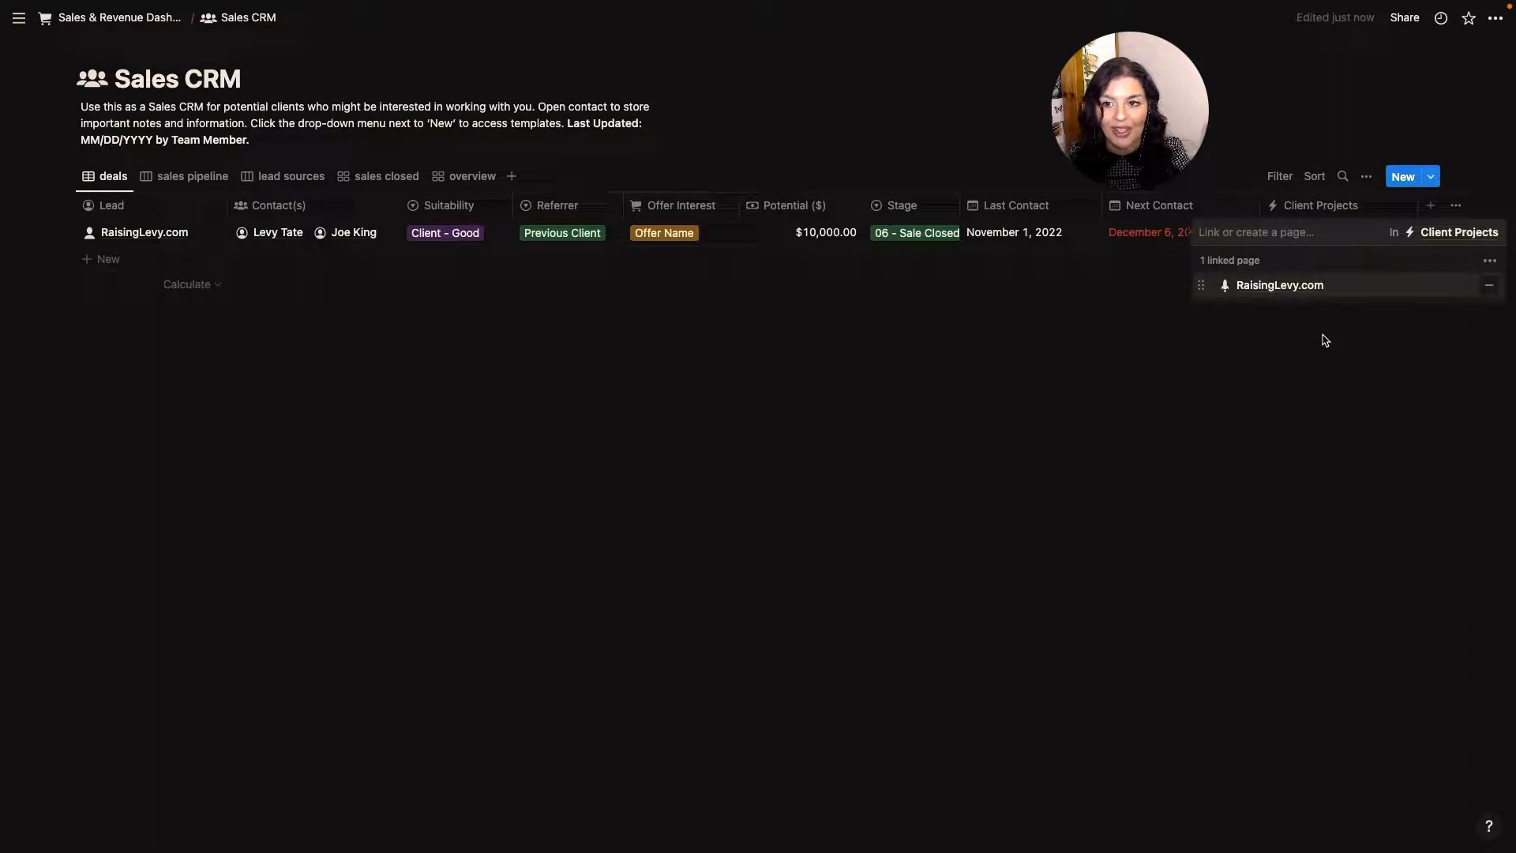